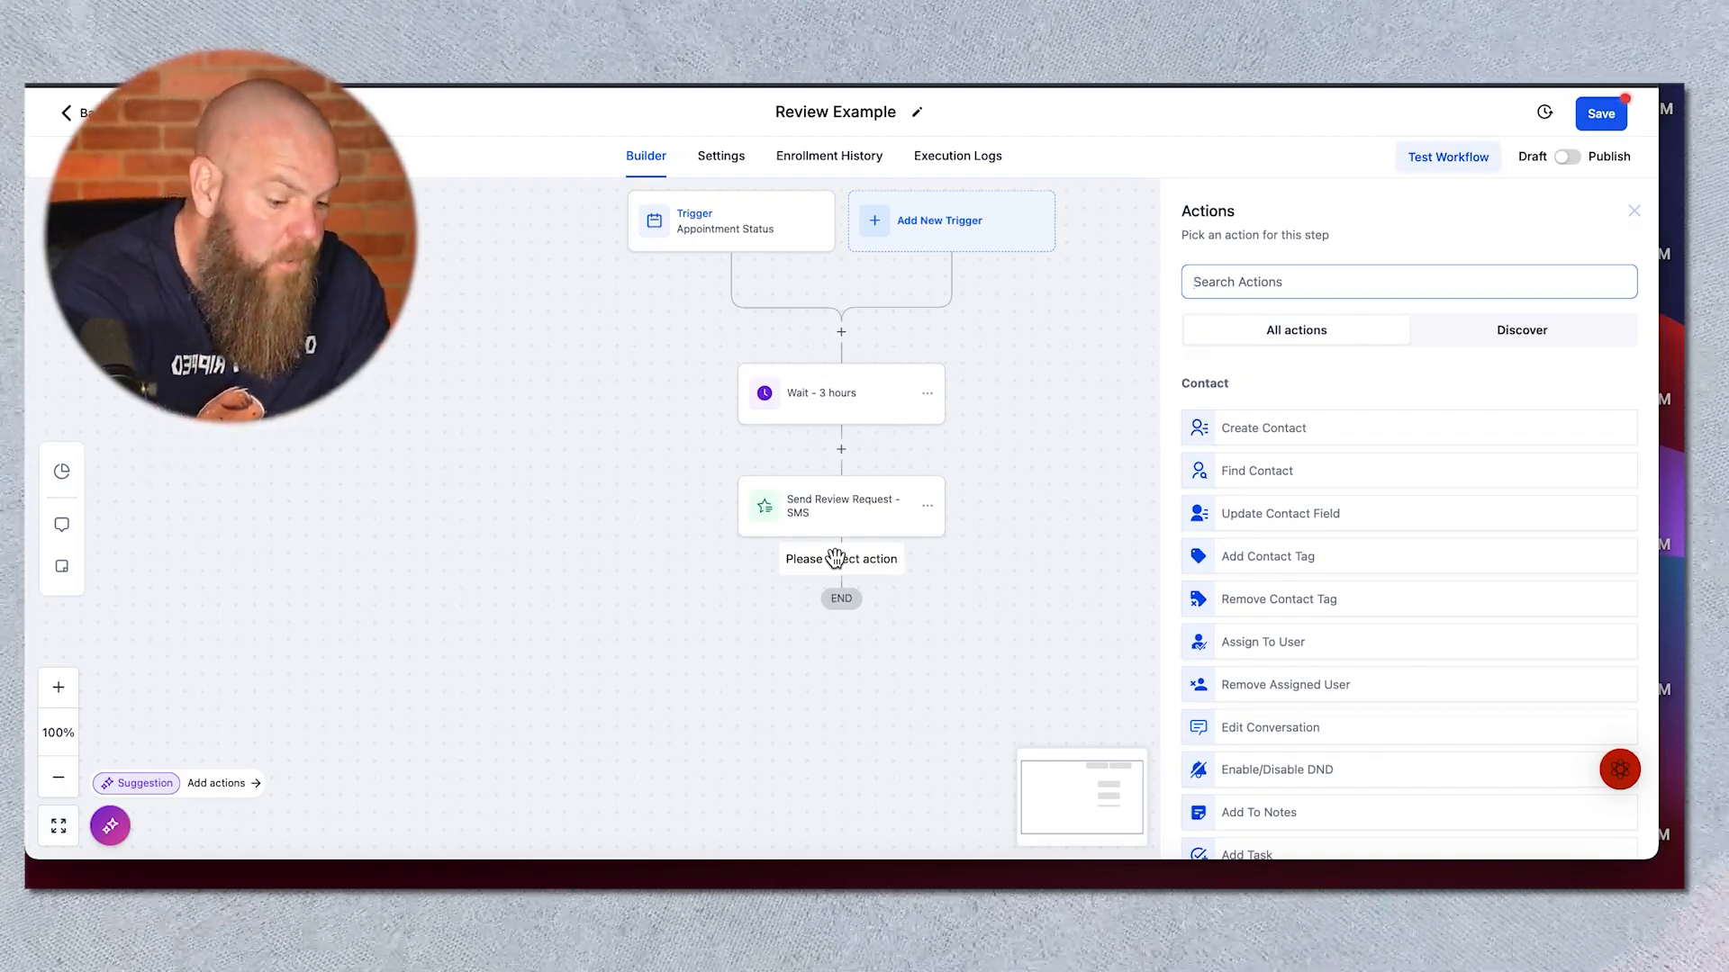
Step: Add a Wait action named "Wait - 30 mins" with a 30-minute time delay after the SMS review request
{"action": "type", "text": "wait"}
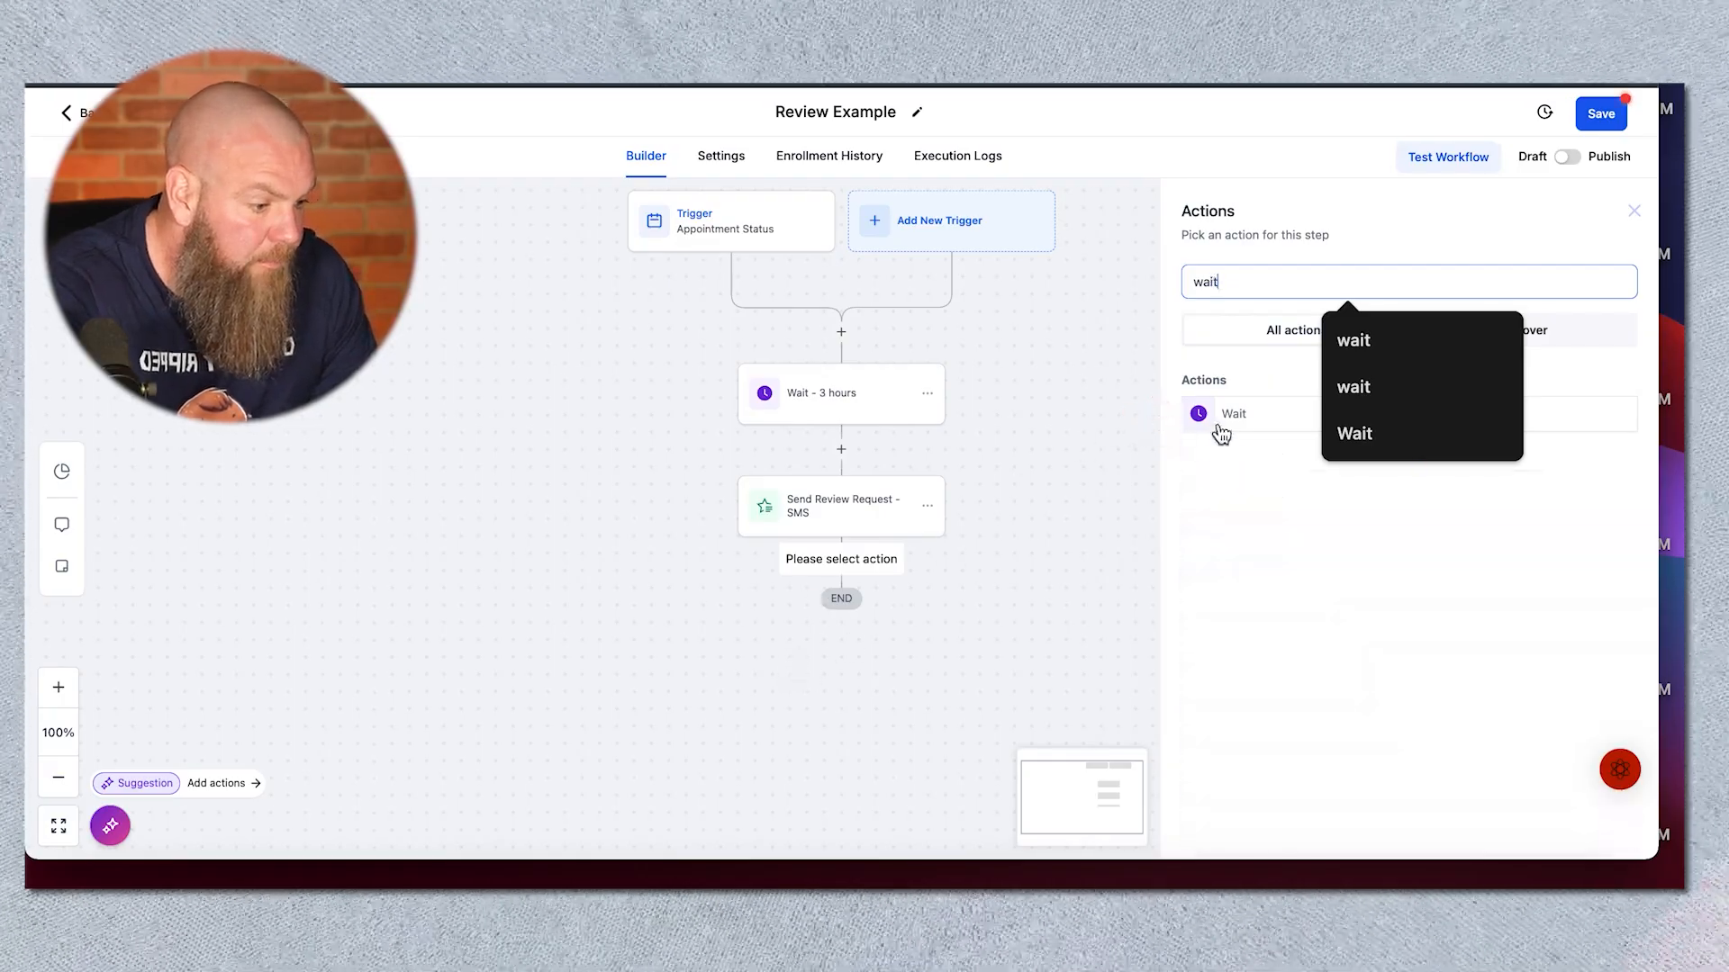
{"action": "left_click", "coordinate": [1217, 435]}
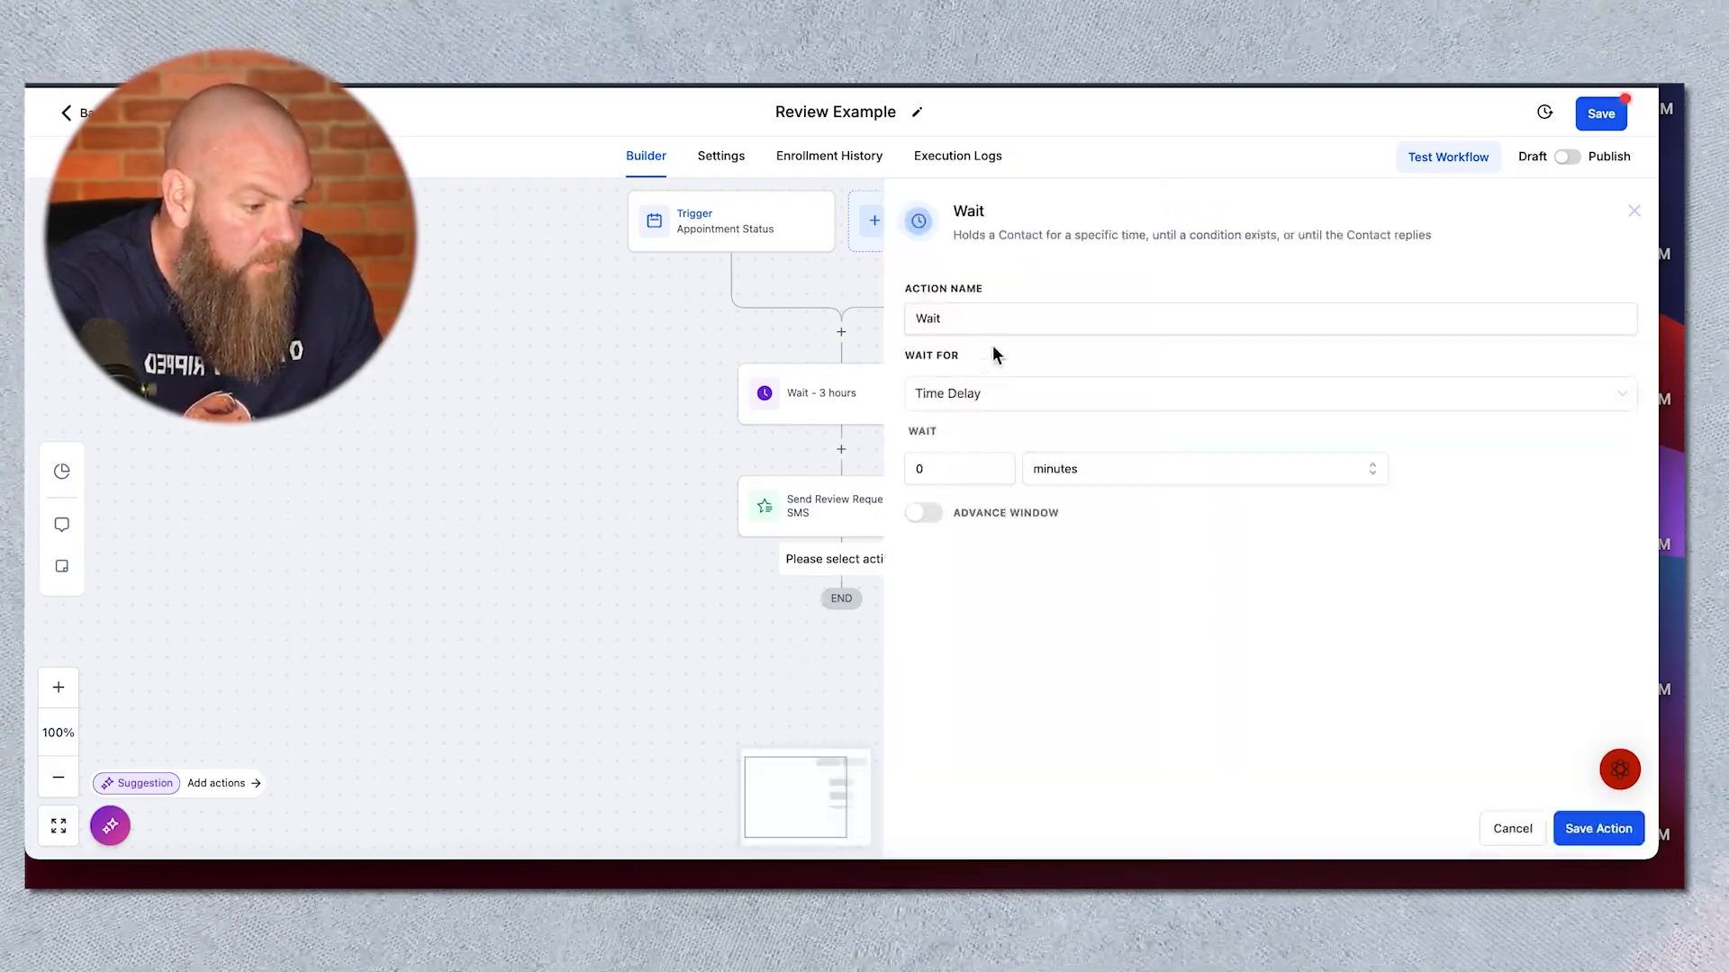
{"action": "left_click", "coordinate": [989, 315]}
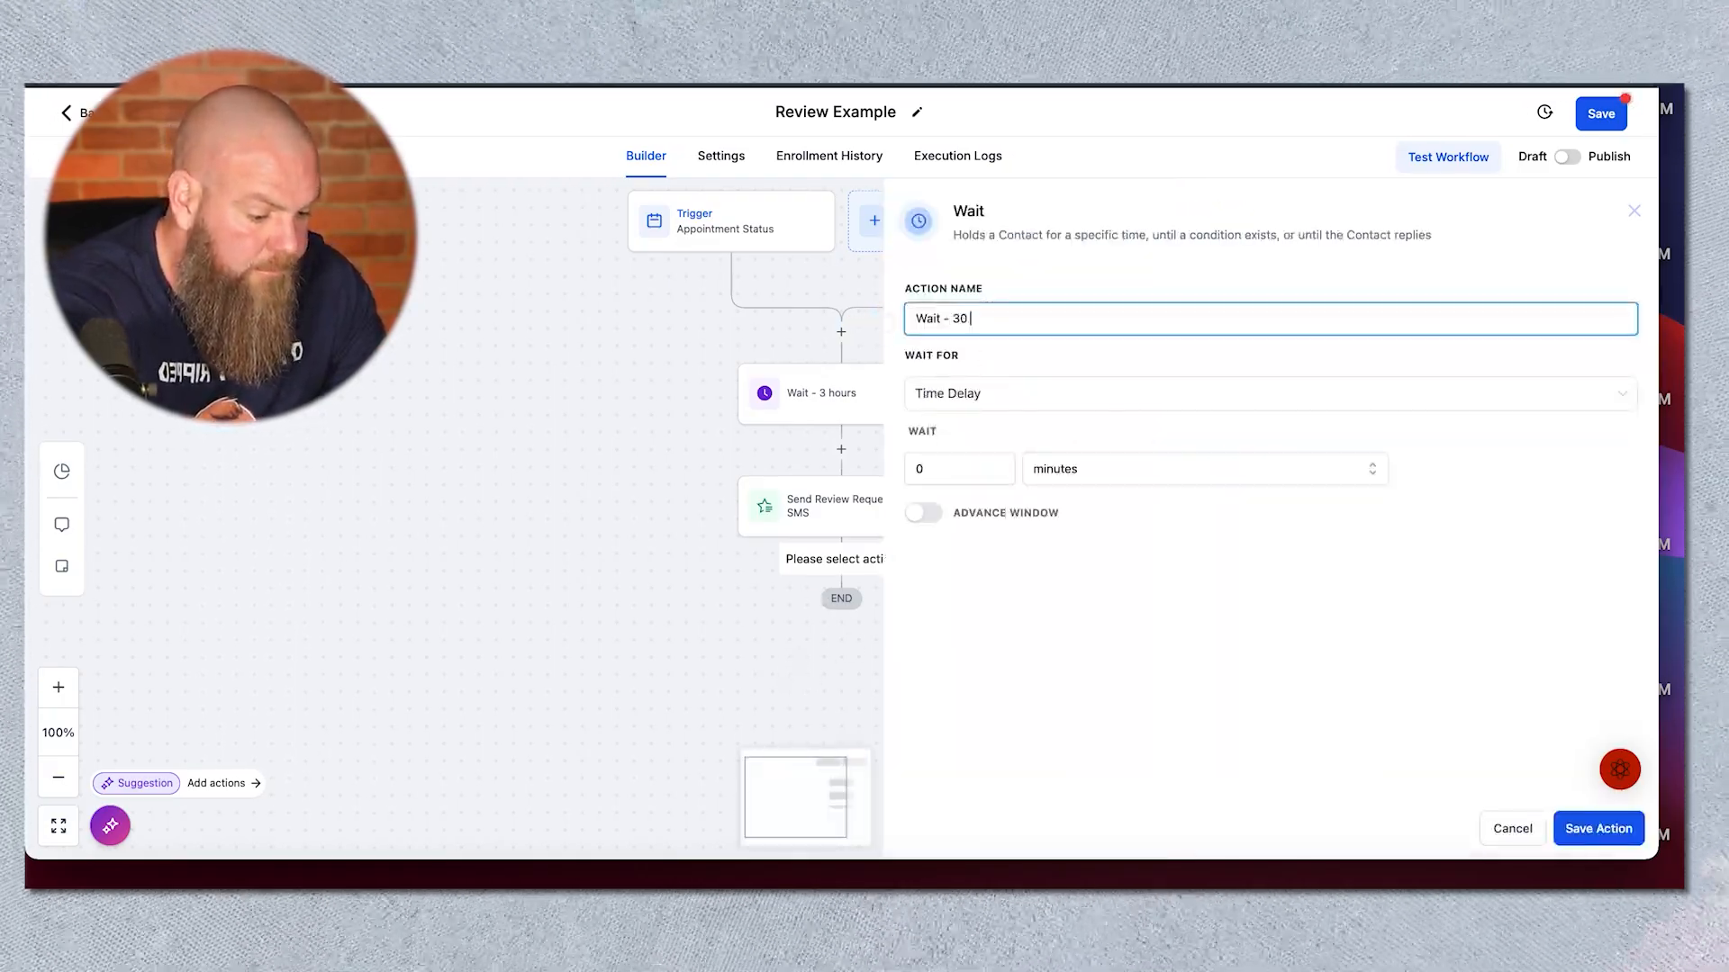
{"action": "left_click", "coordinate": [951, 461]}
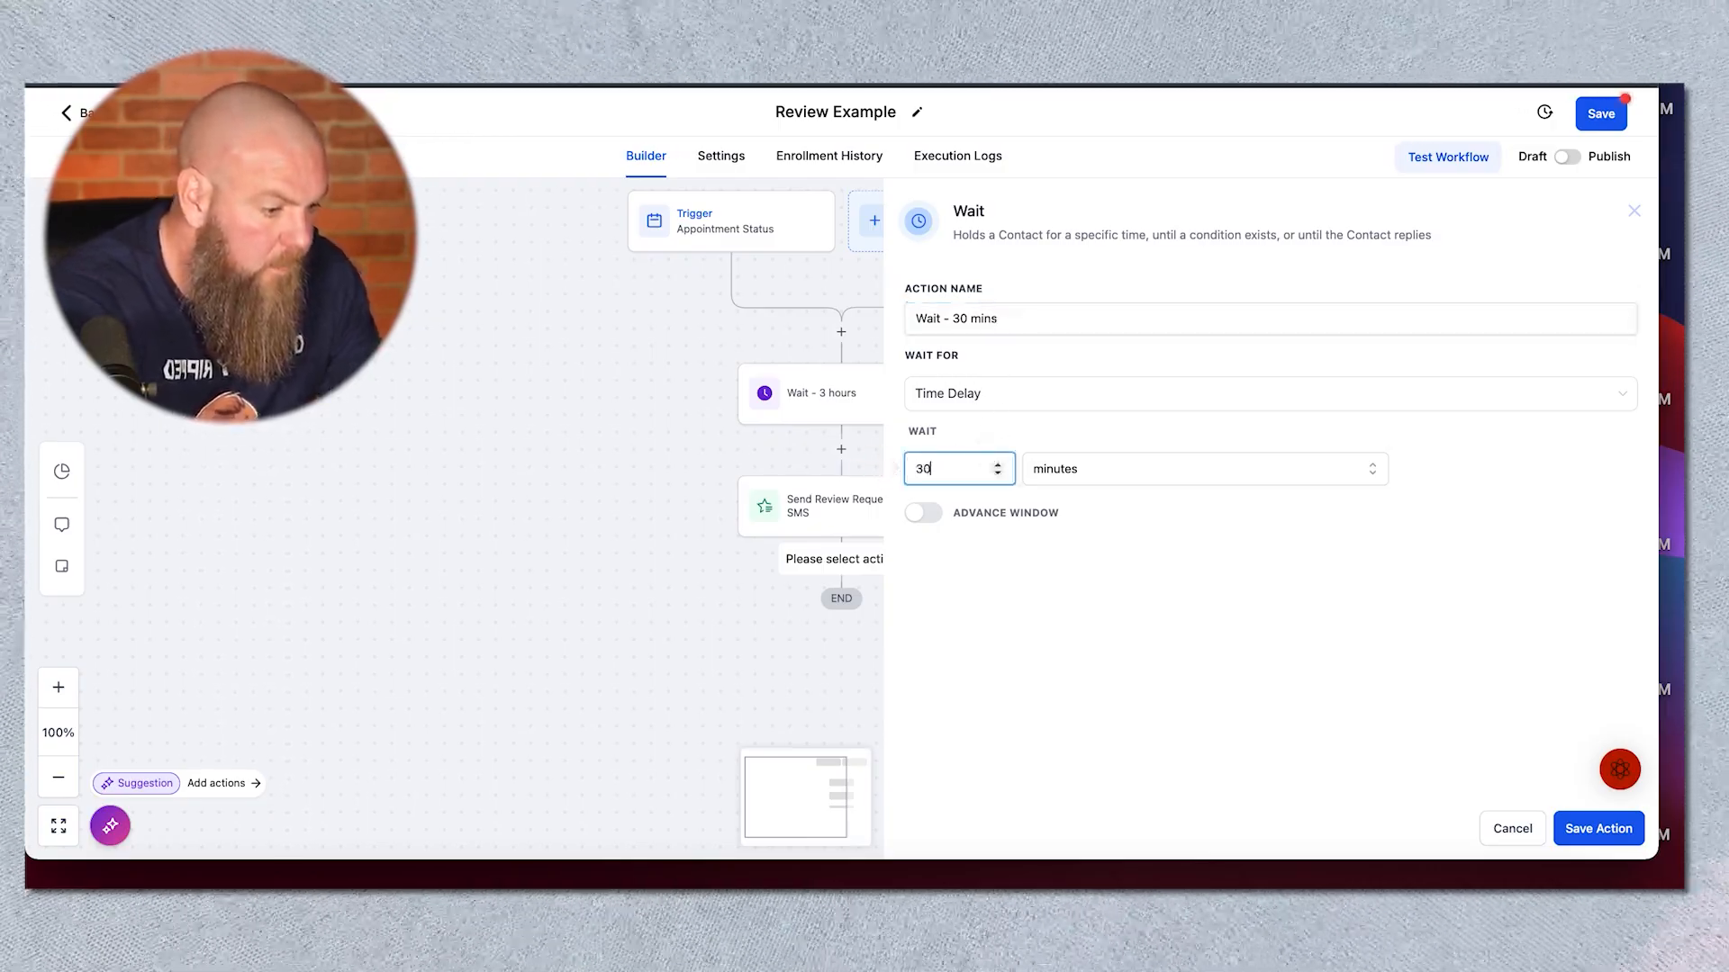
{"action": "left_click", "coordinate": [1596, 830]}
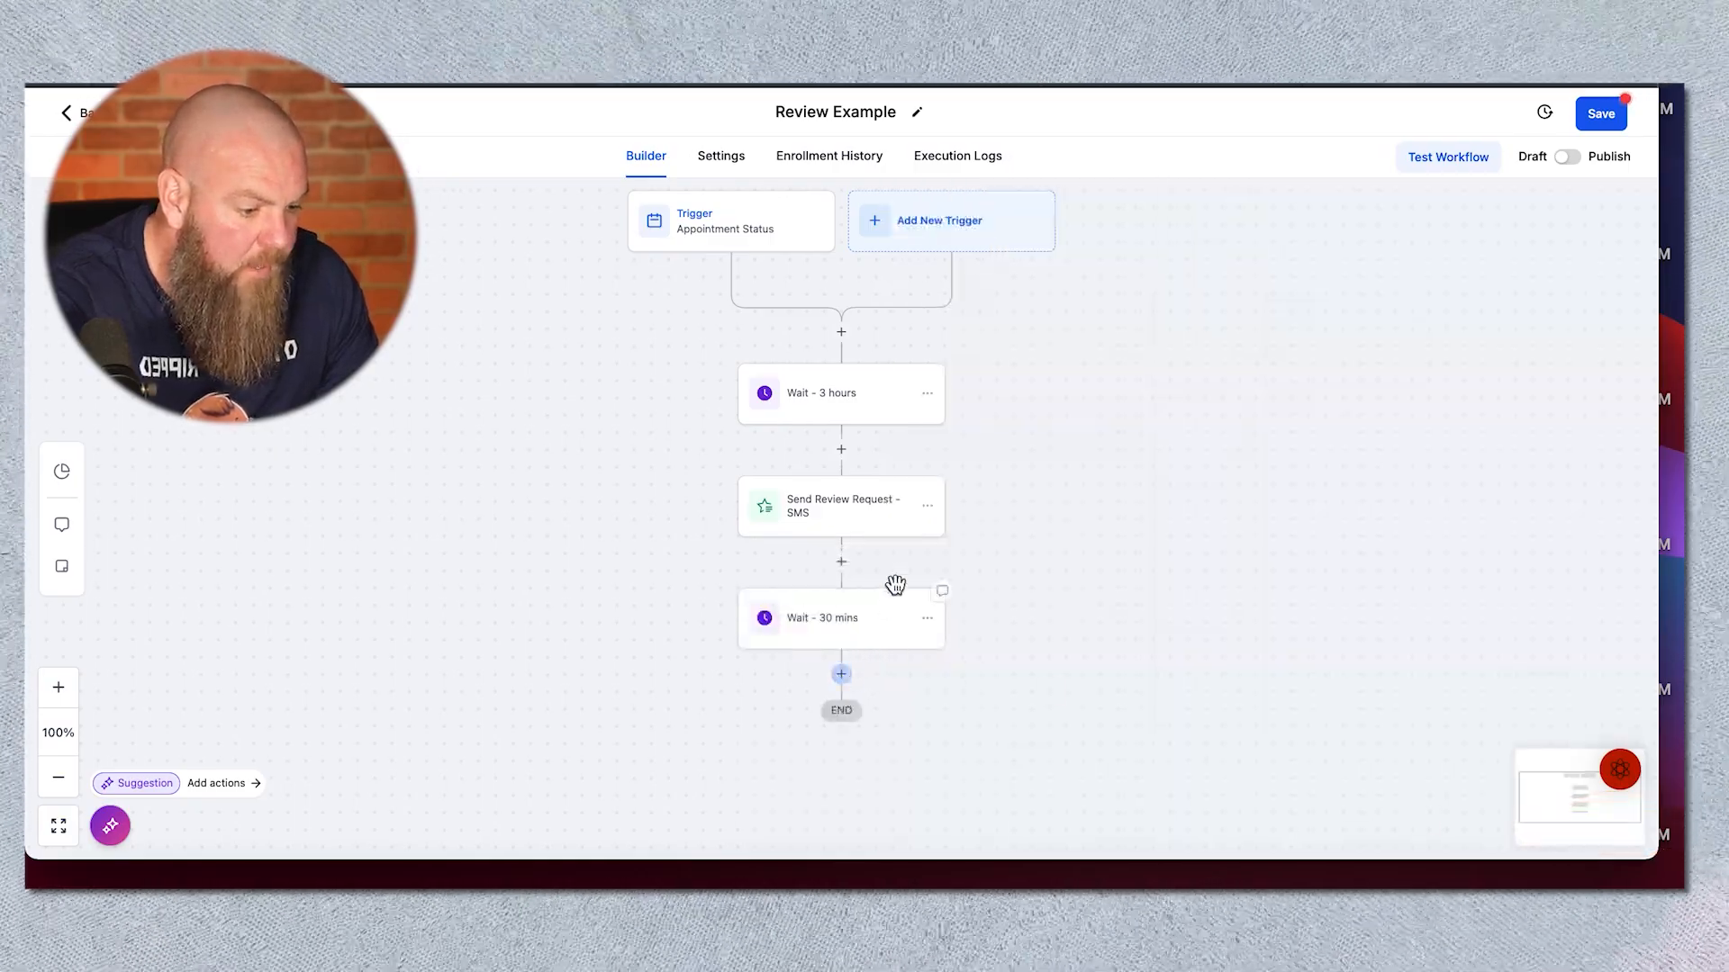
Step: Add a review request action of type E-mail named "Send Review Request - Email" after the 30-minute wait
{"action": "left_click", "coordinate": [841, 673]}
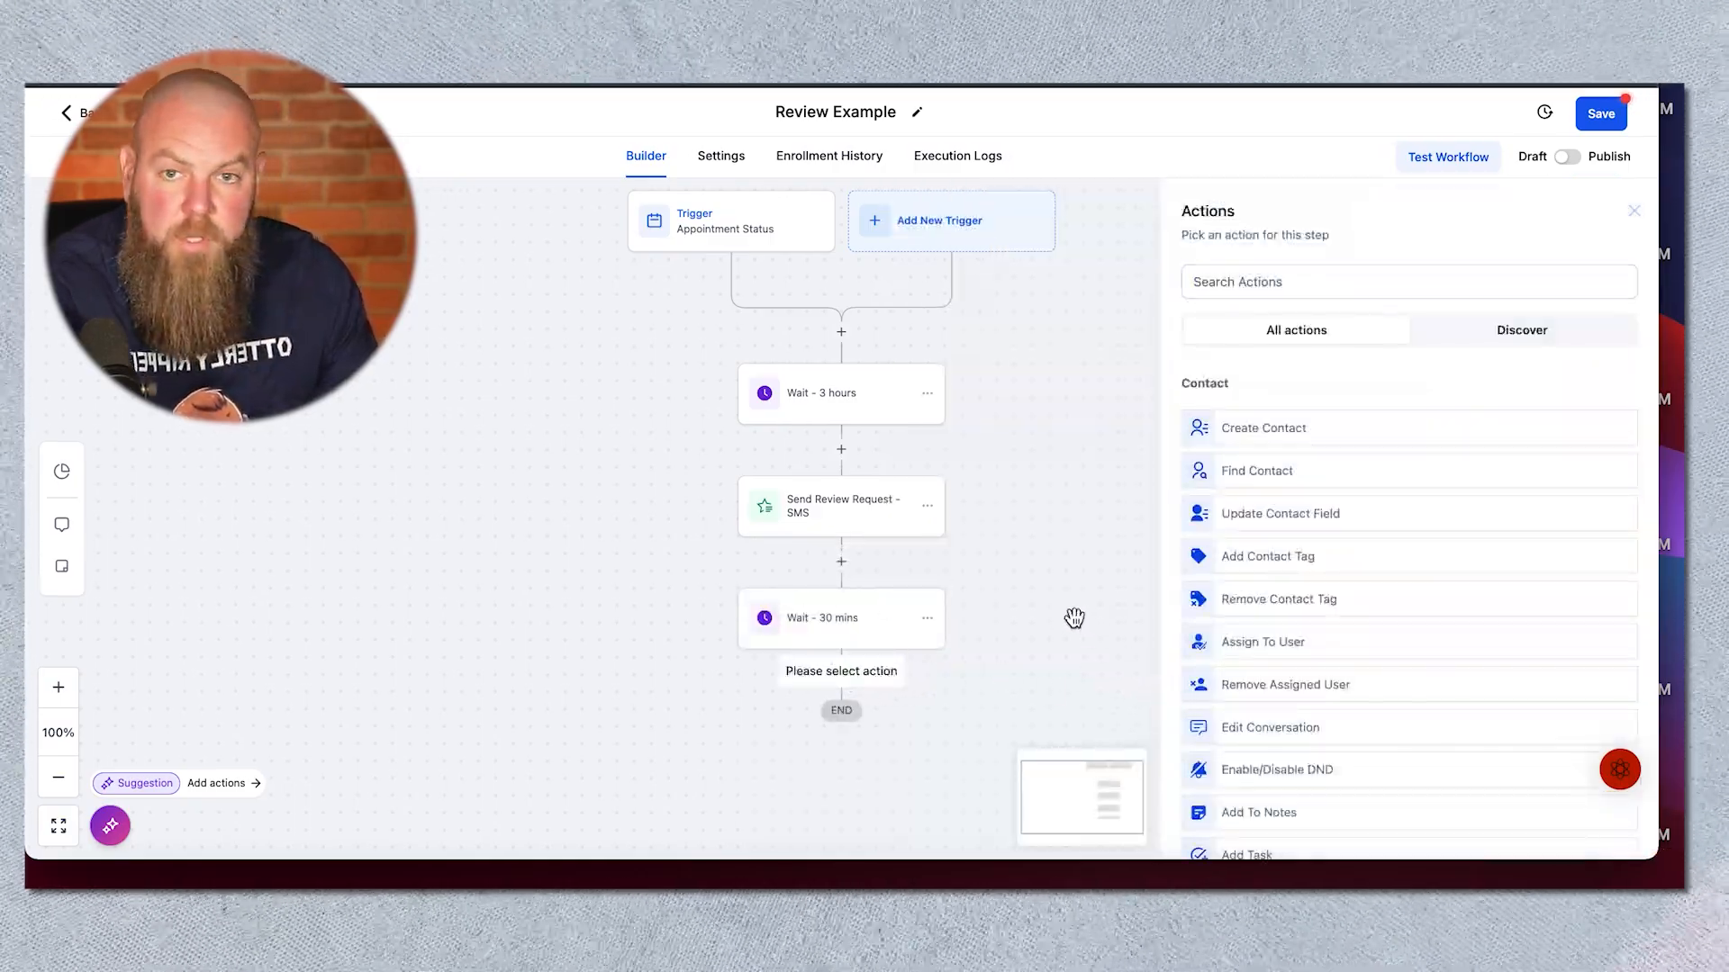
{"action": "left_click", "coordinate": [927, 507]}
{"action": "mouse_move", "coordinate": [1004, 576]}
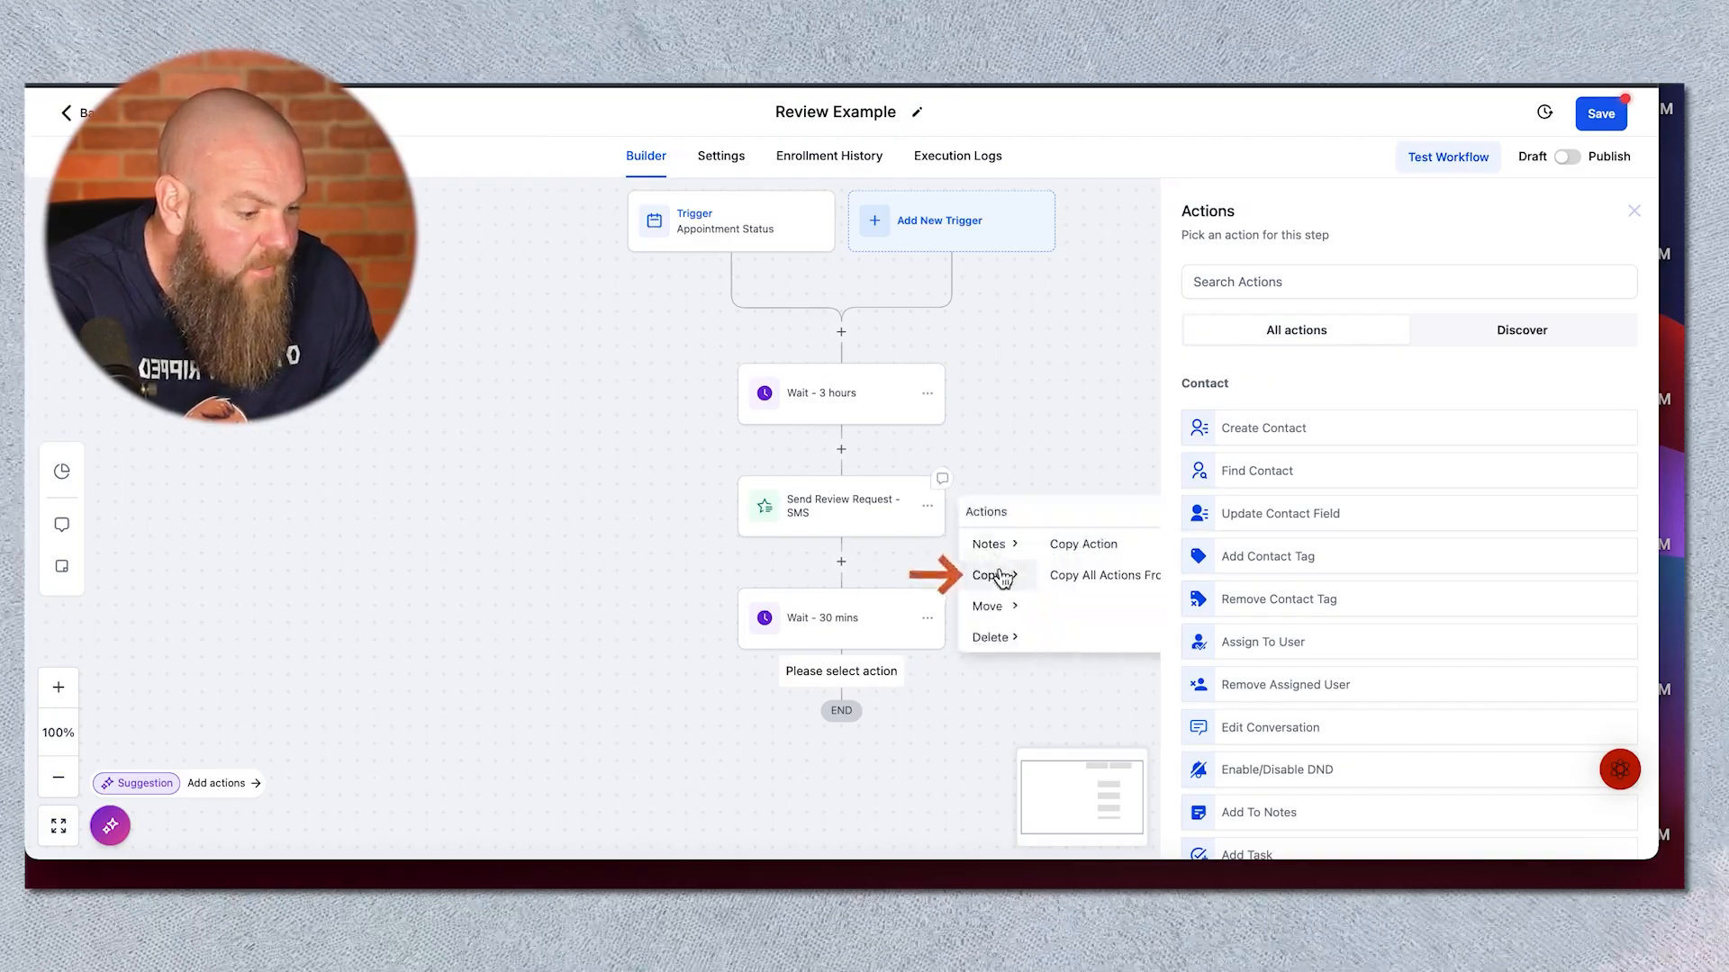
{"action": "left_click", "coordinate": [1074, 546]}
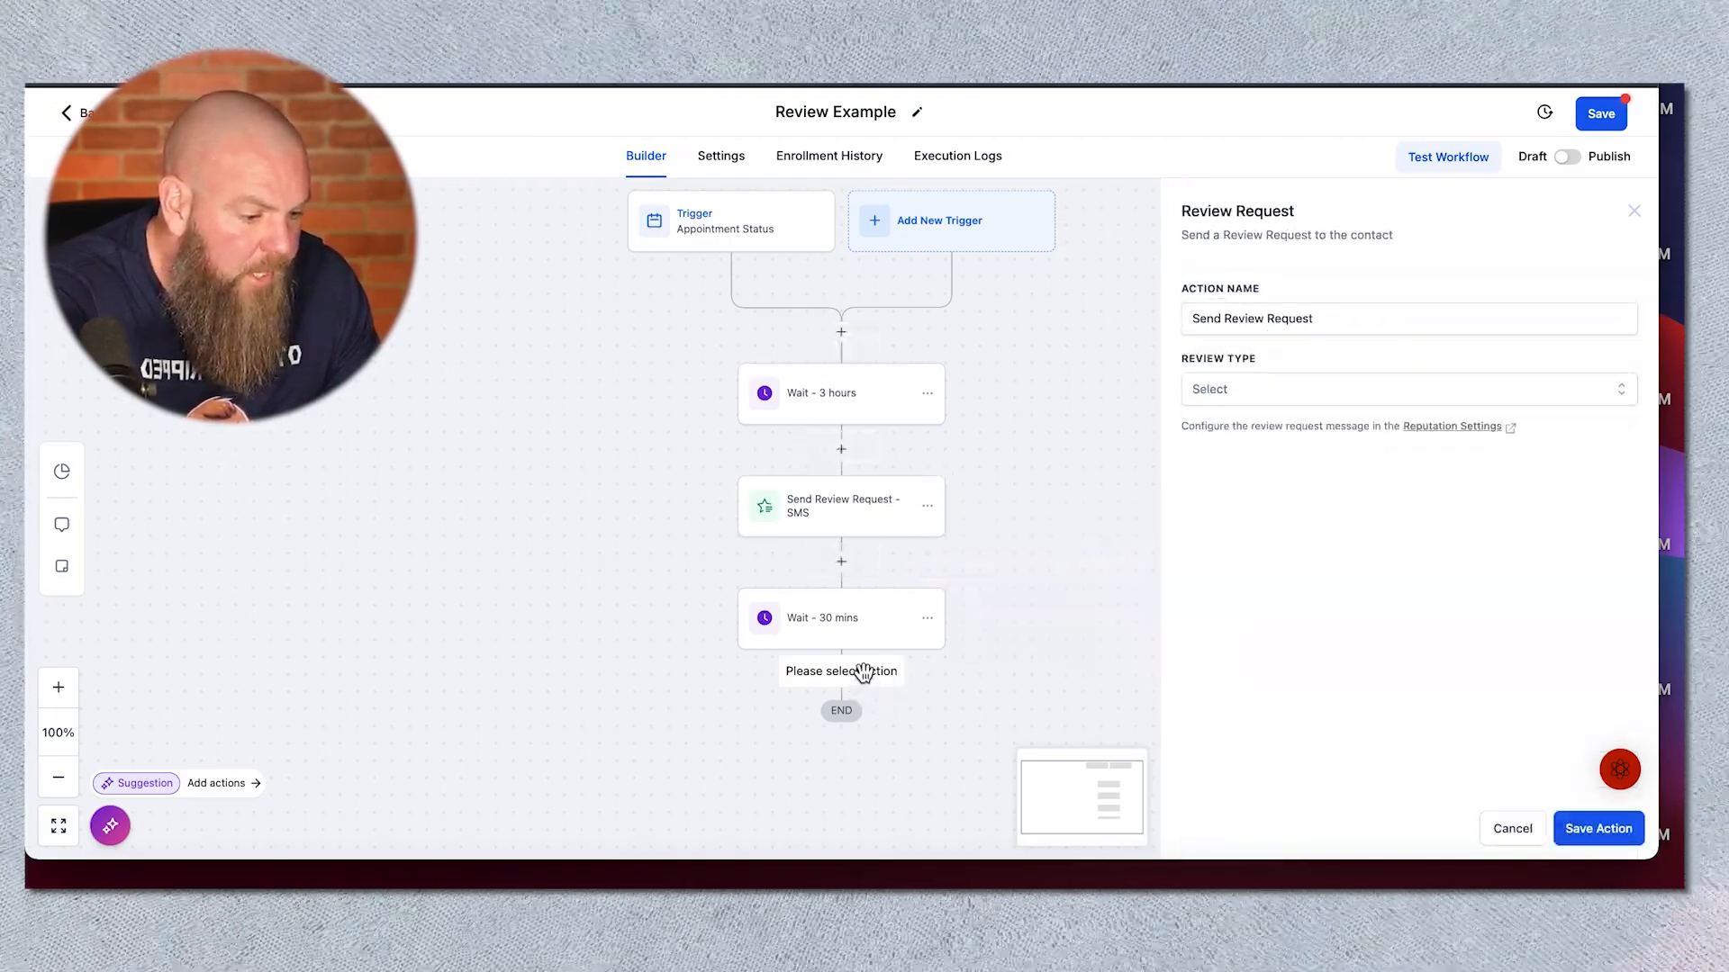
{"action": "left_click", "coordinate": [1337, 401]}
{"action": "left_click", "coordinate": [1296, 432]}
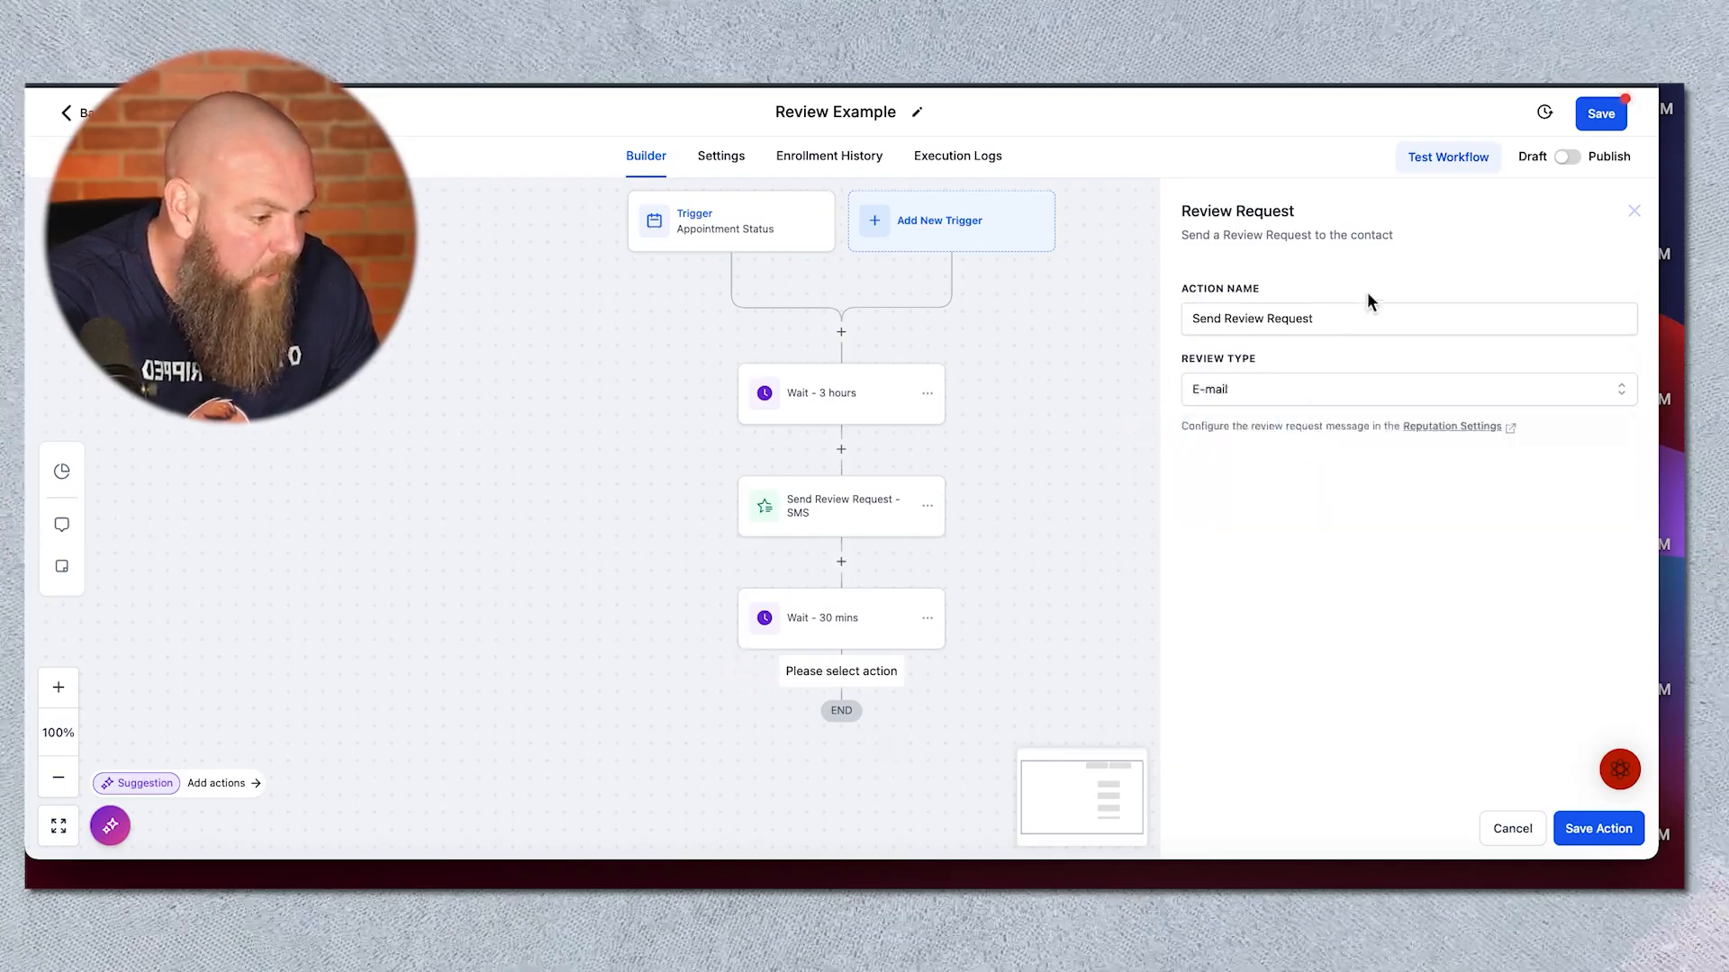
{"action": "left_click", "coordinate": [1360, 317]}
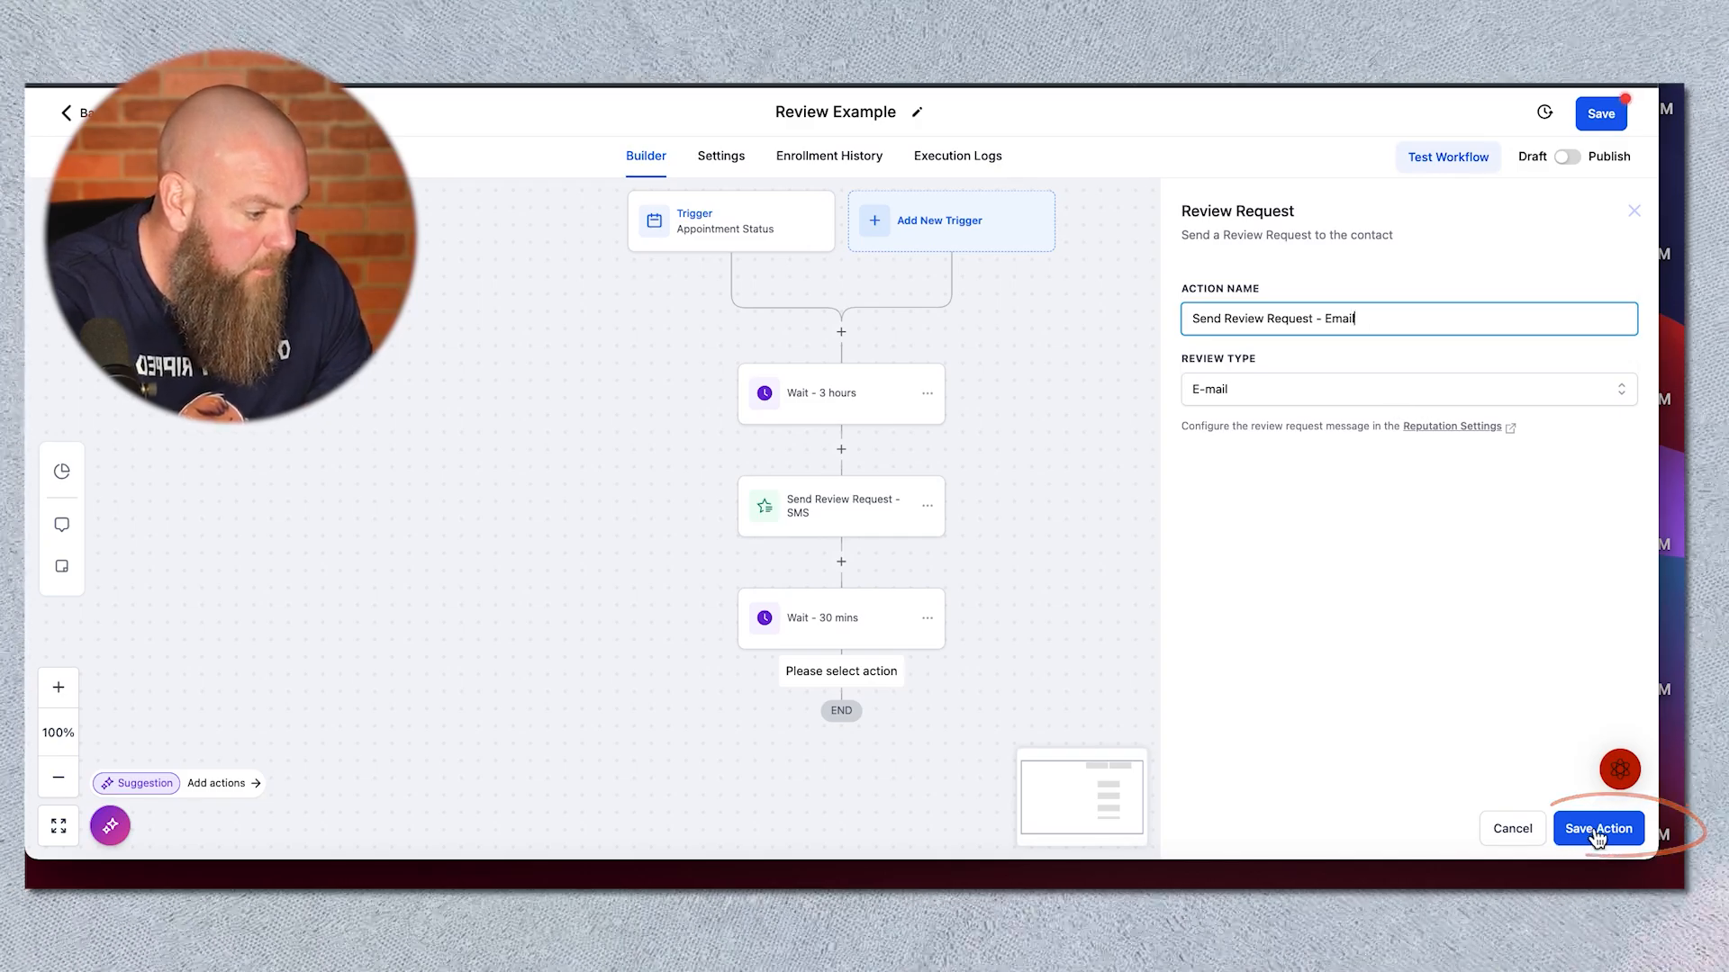
{"action": "left_click", "coordinate": [1596, 830]}
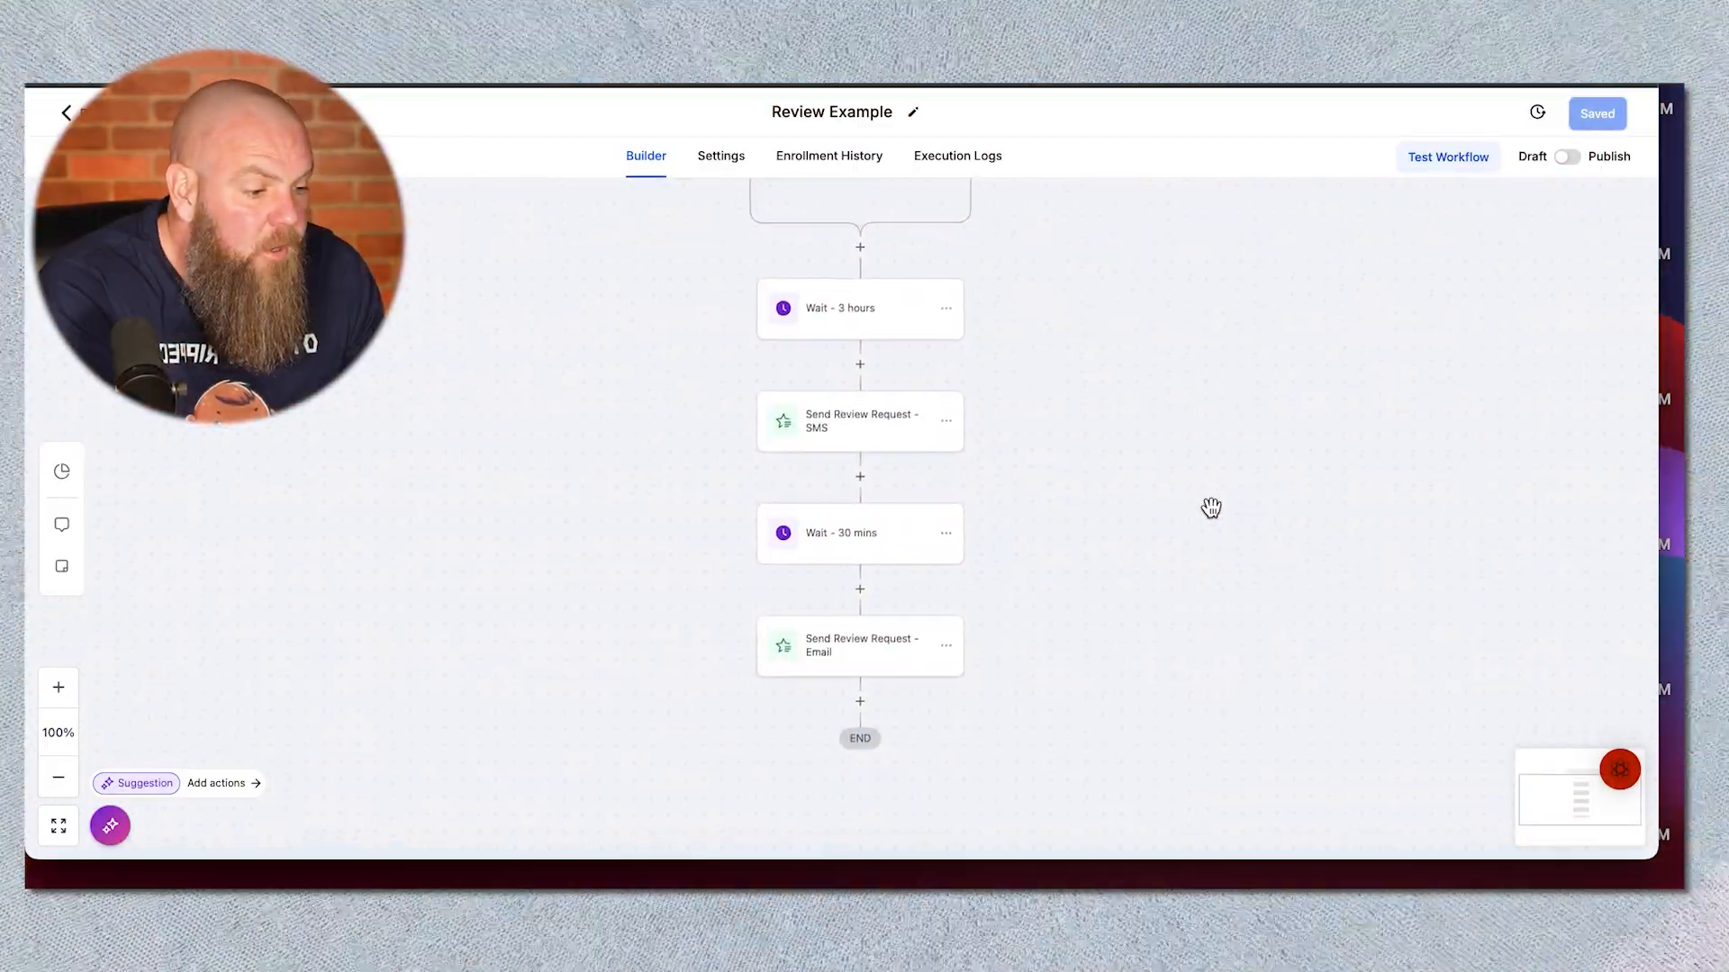
Step: Add an Add Contact Tag action that applies the tag "review request sent" after the email review request
{"action": "scroll", "coordinate": [1209, 507], "scroll_direction": "down", "scroll_amount": 2}
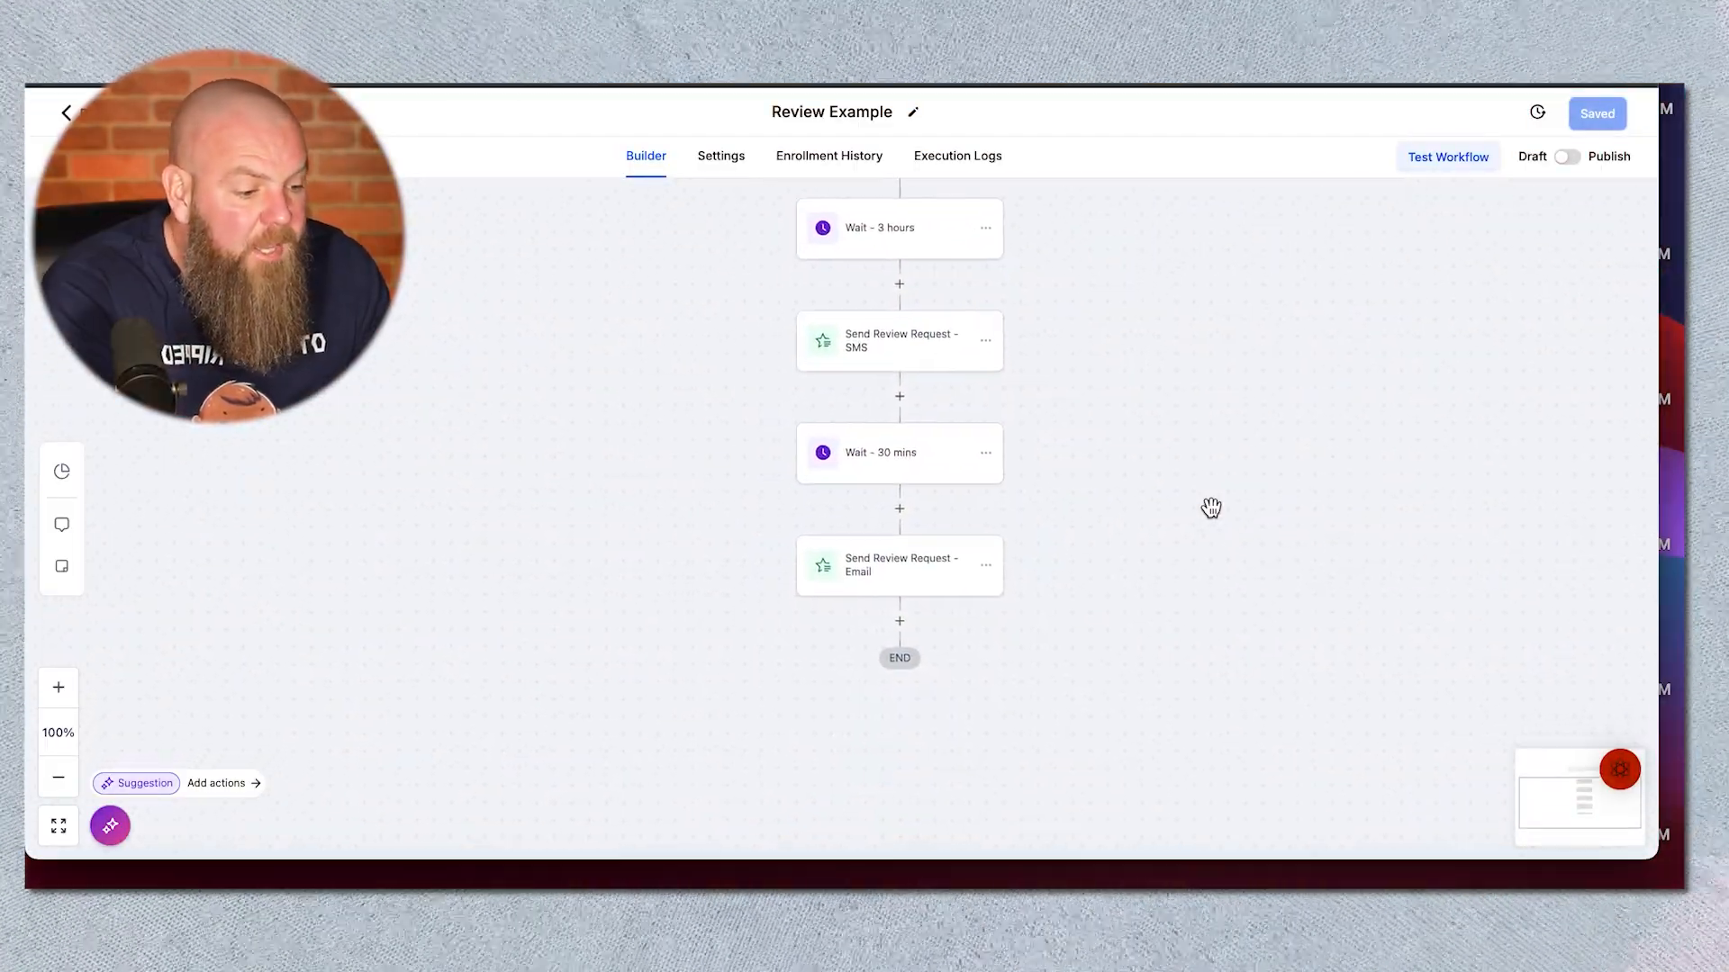
{"action": "left_click", "coordinate": [901, 625]}
{"action": "type", "text": "tag"}
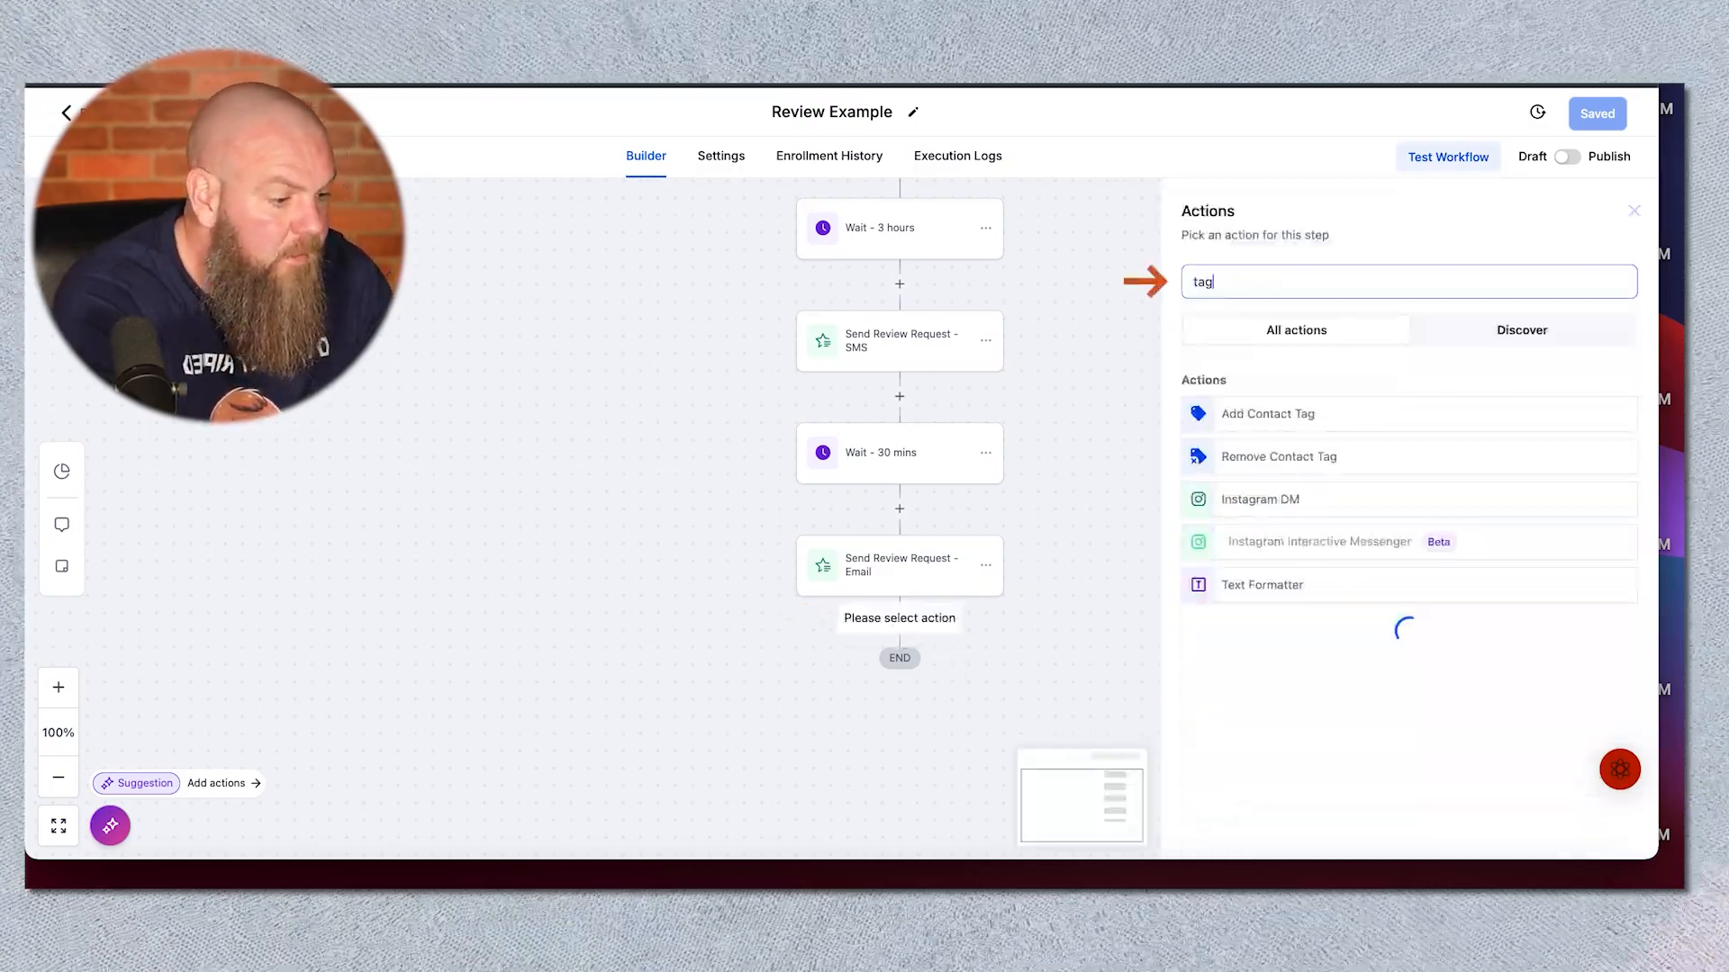
{"action": "left_click", "coordinate": [1246, 413]}
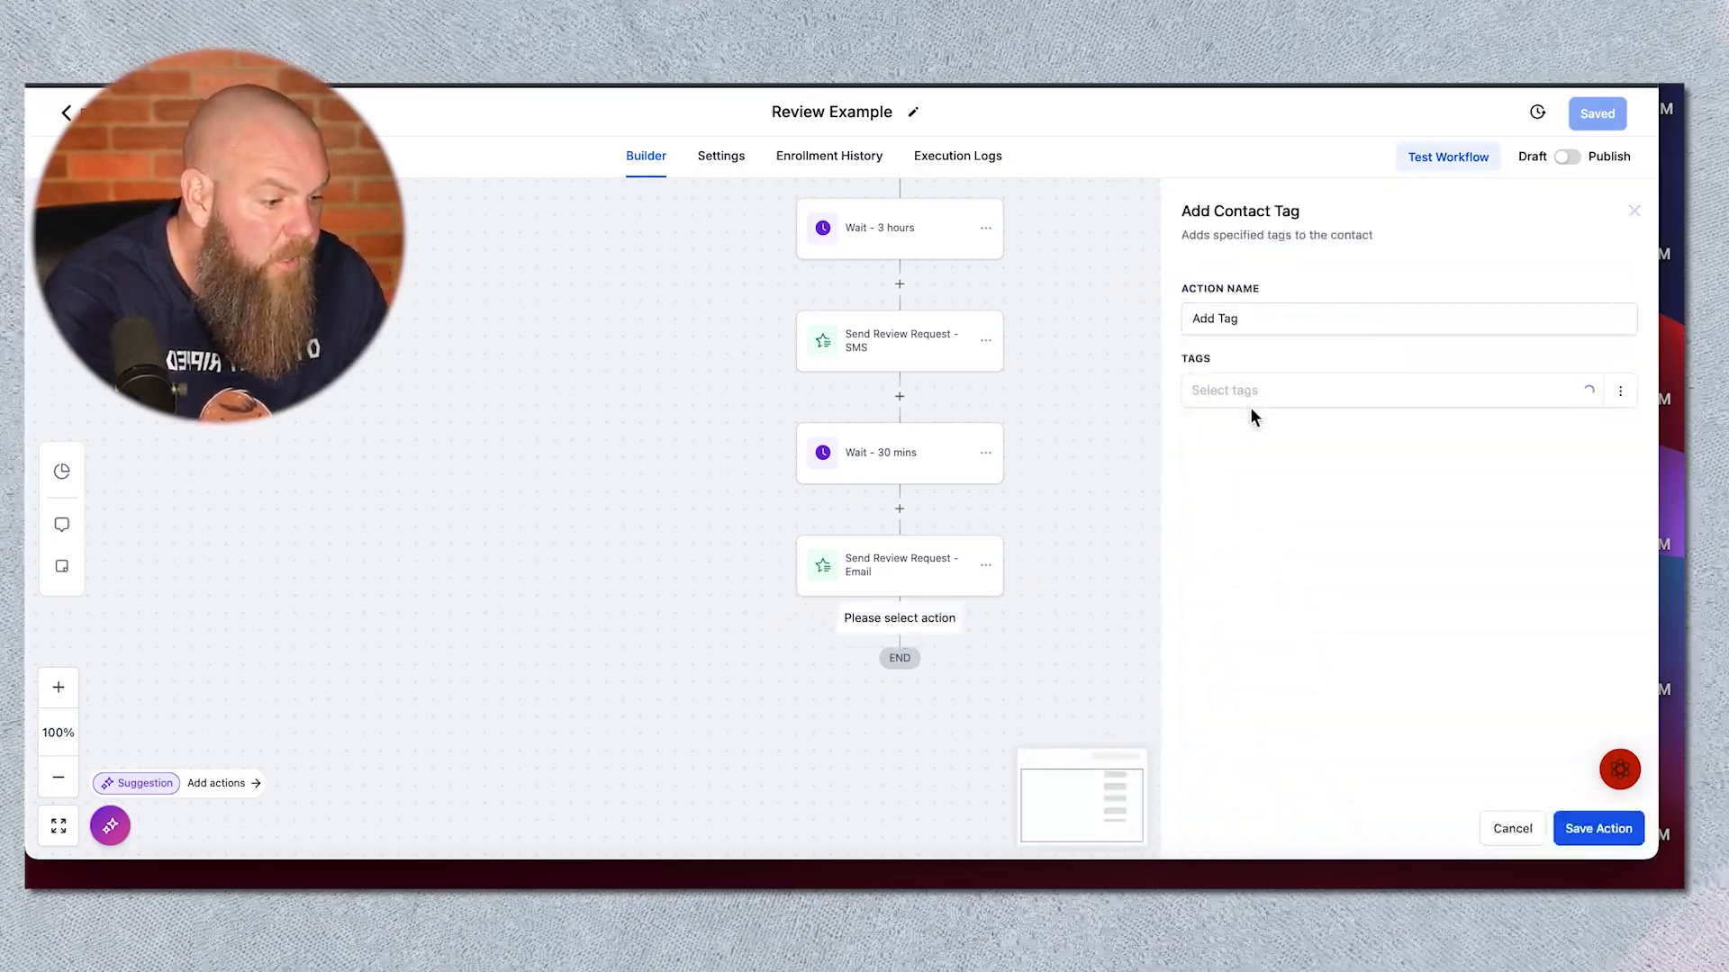
{"action": "left_click", "coordinate": [1263, 395]}
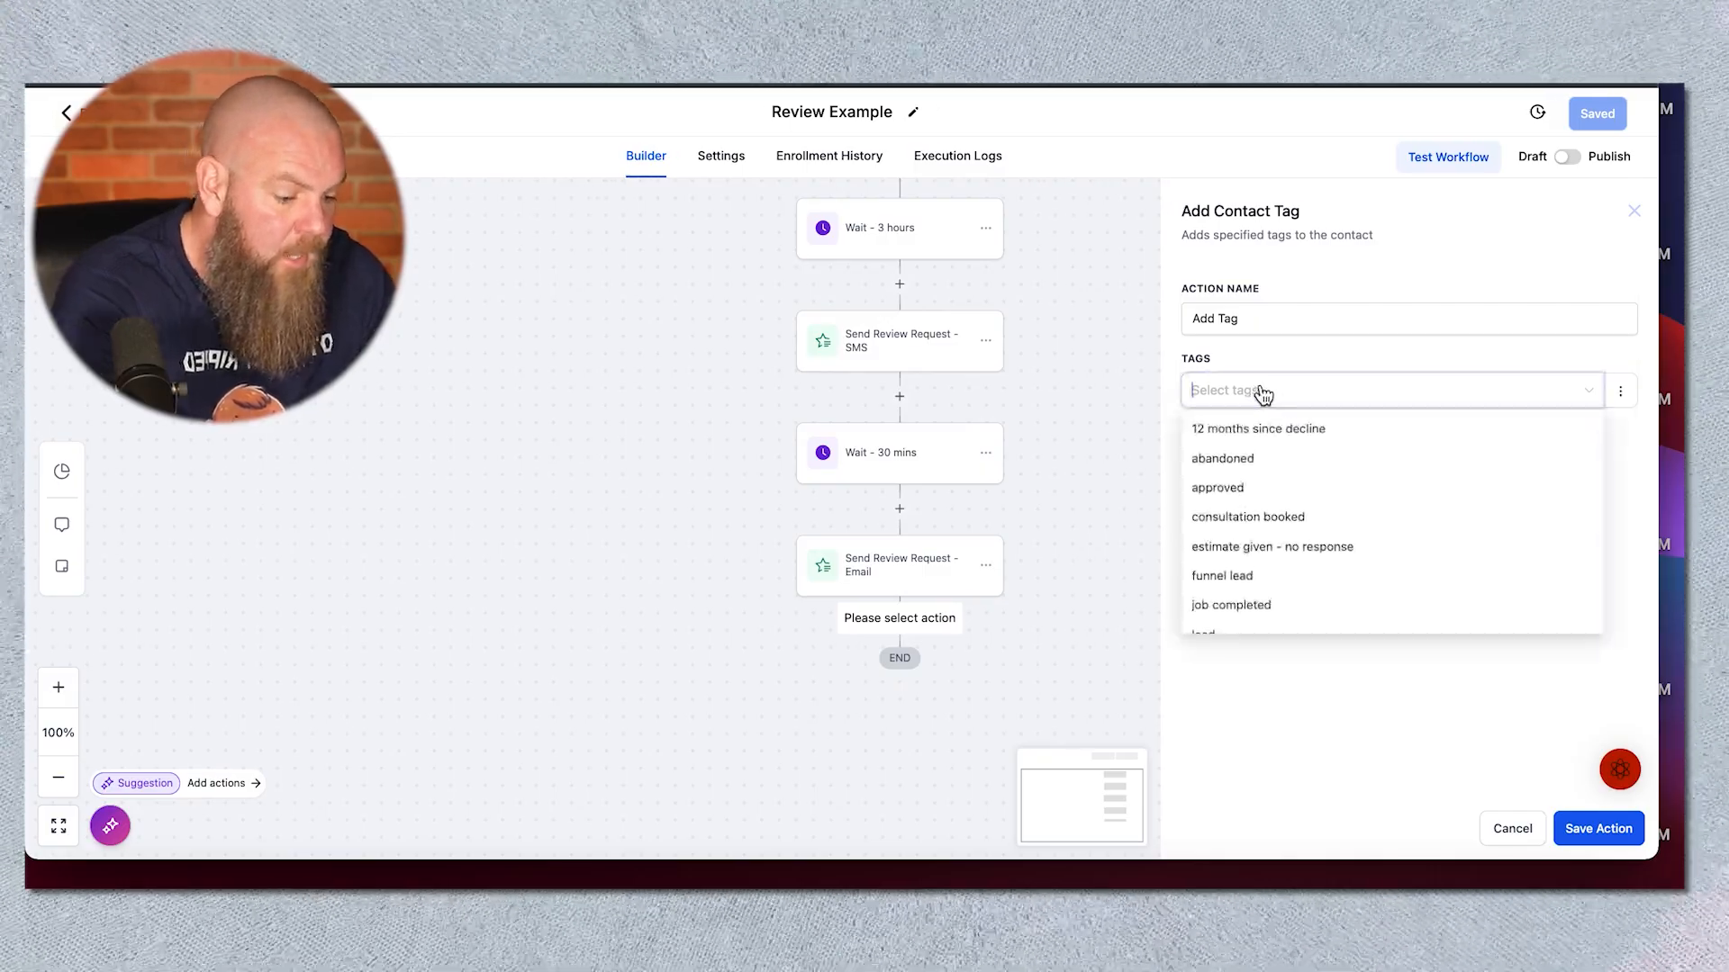
{"action": "type", "text": "review re"}
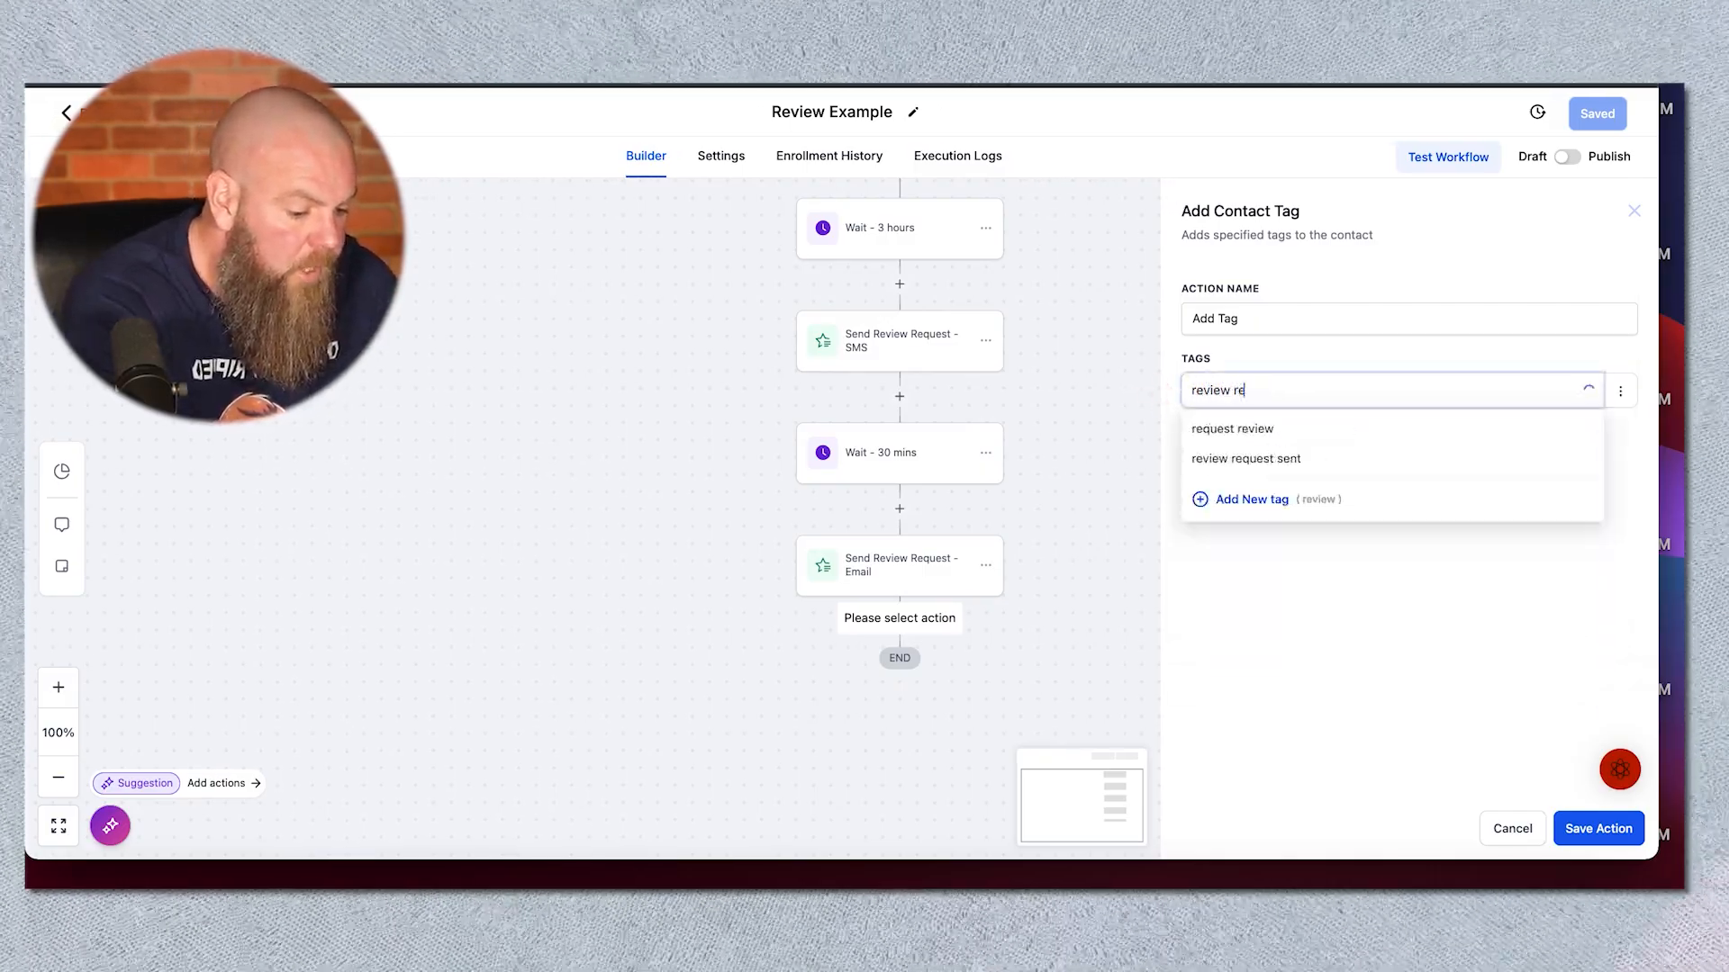
{"action": "type", "text": "quest sent"}
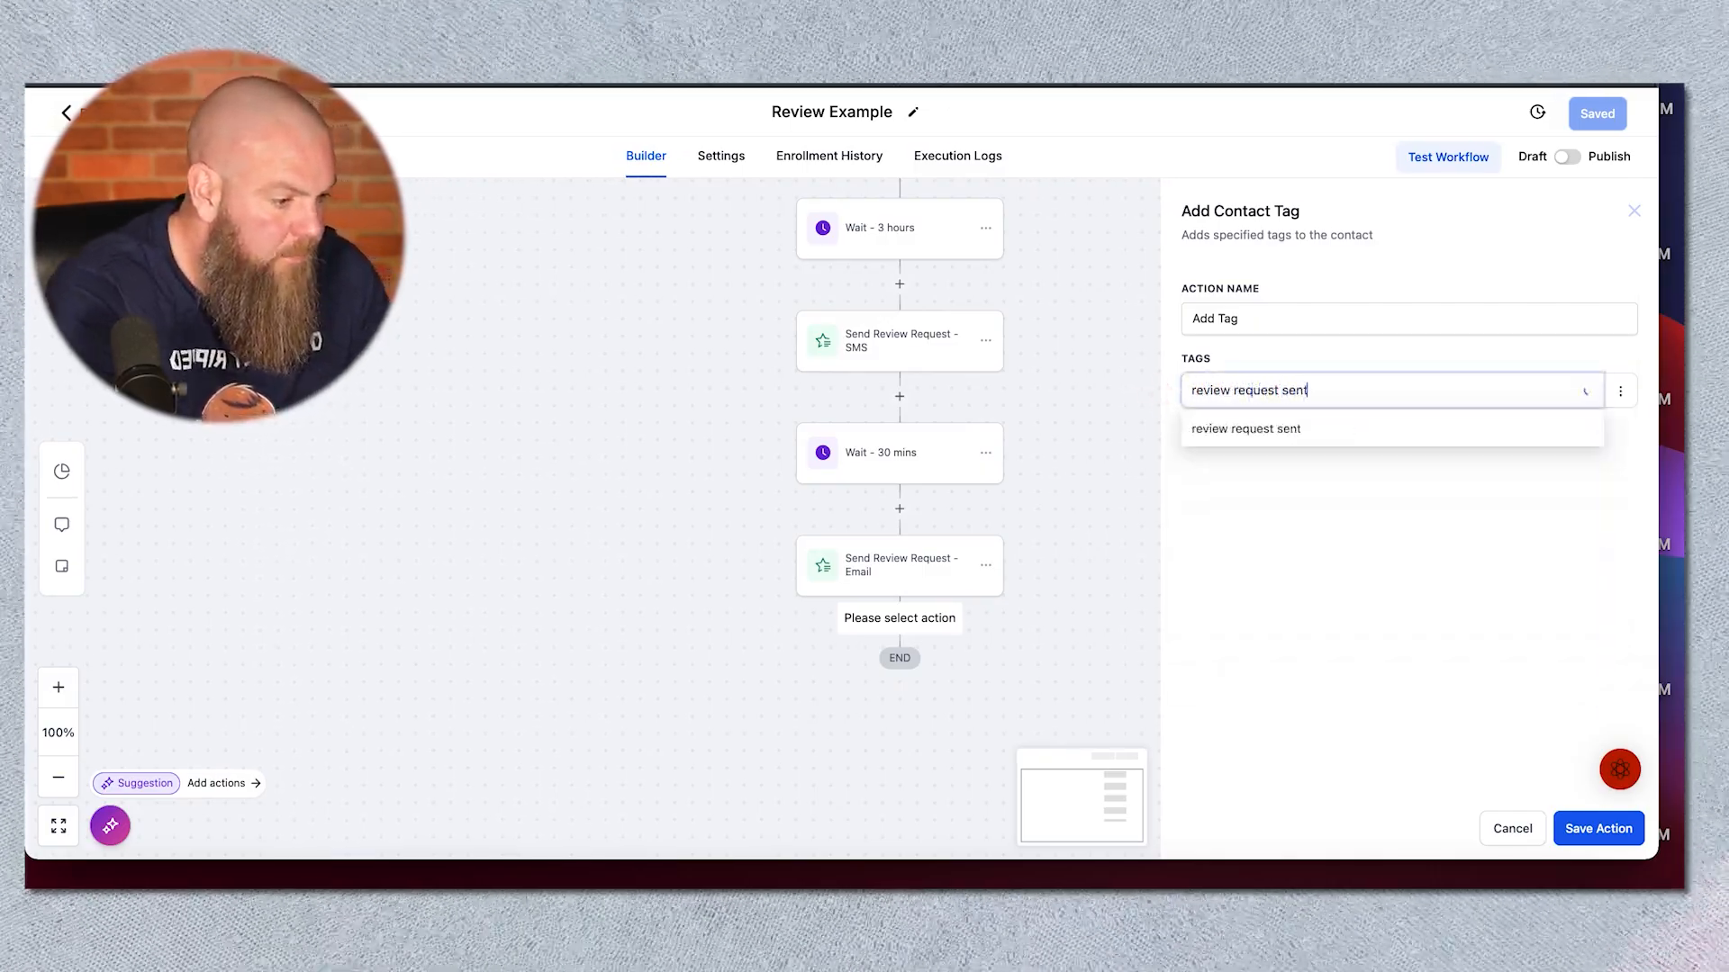
{"action": "left_click", "coordinate": [1265, 437]}
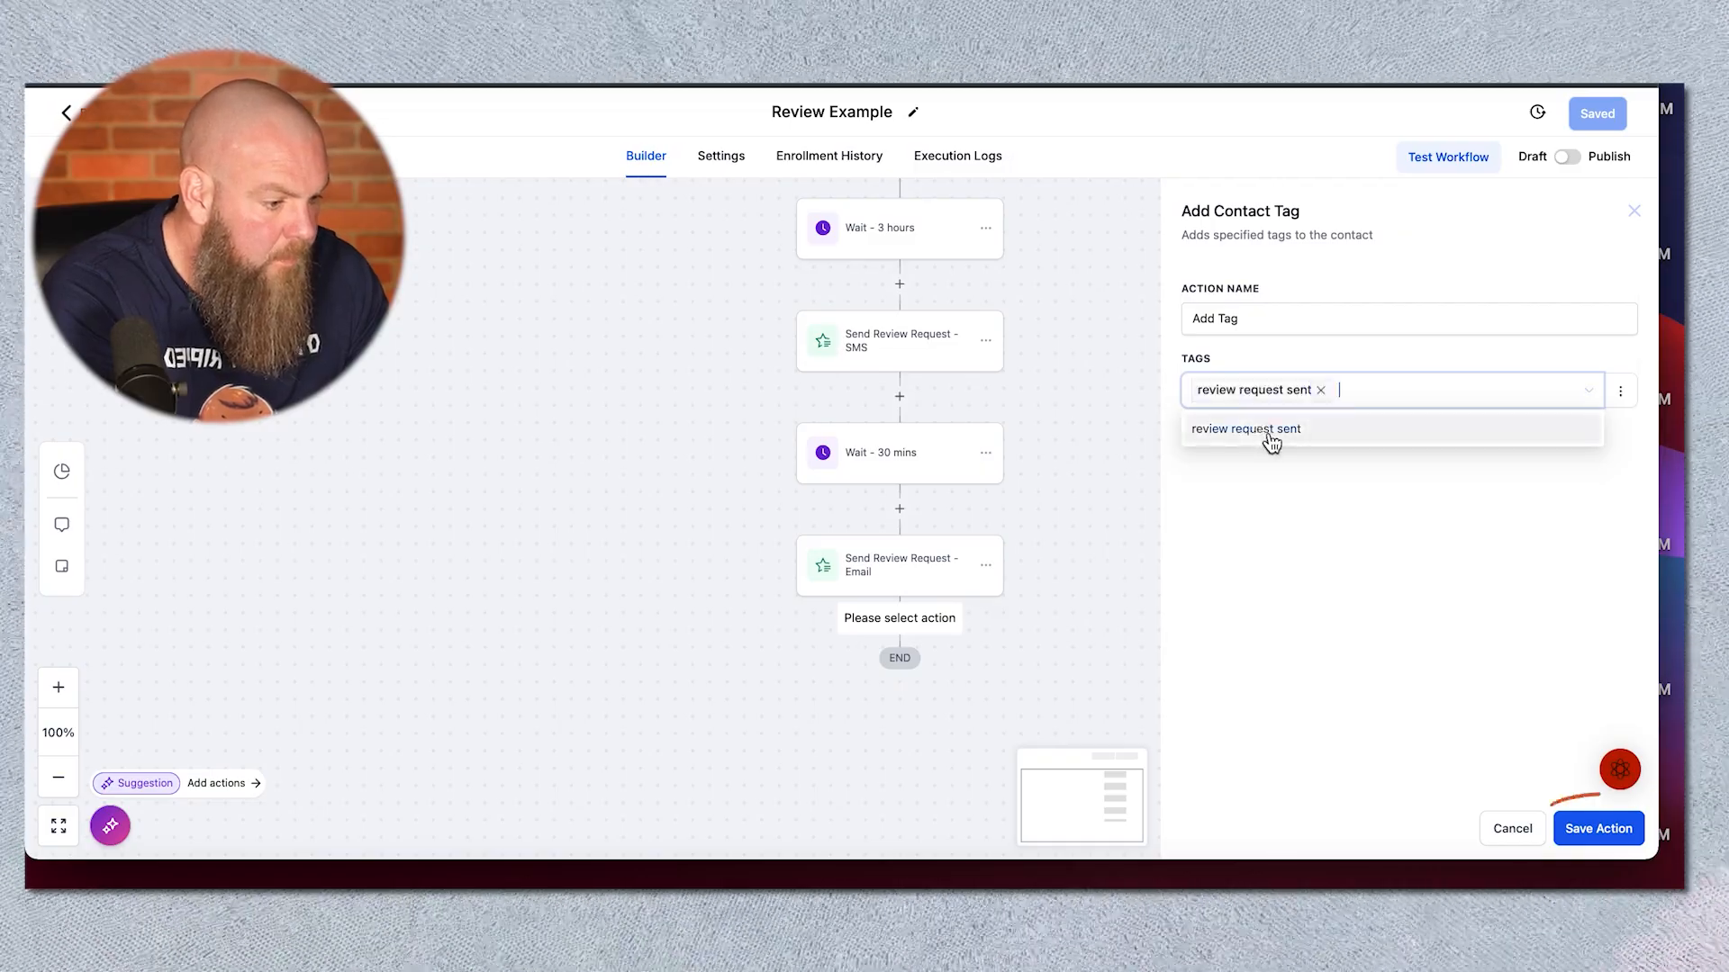
{"action": "left_click", "coordinate": [1597, 842]}
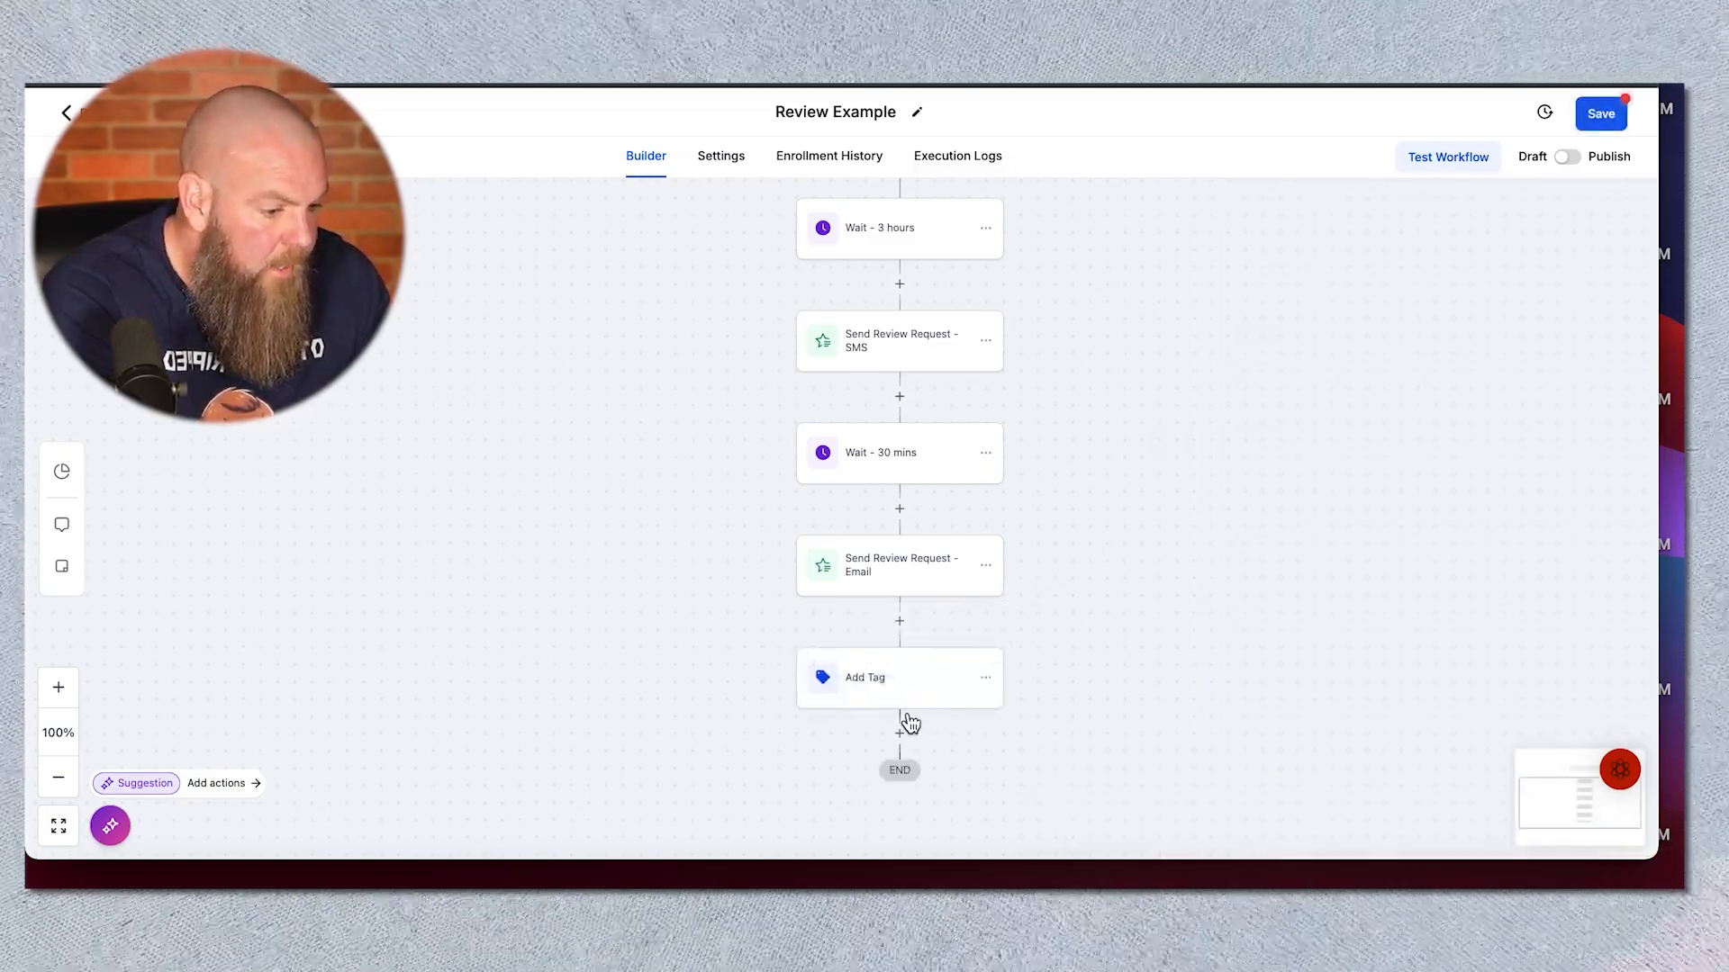
Step: Rename the tag action at the end of the workflow as "Add Tag - review request sent" and save it
{"action": "left_click", "coordinate": [916, 696]}
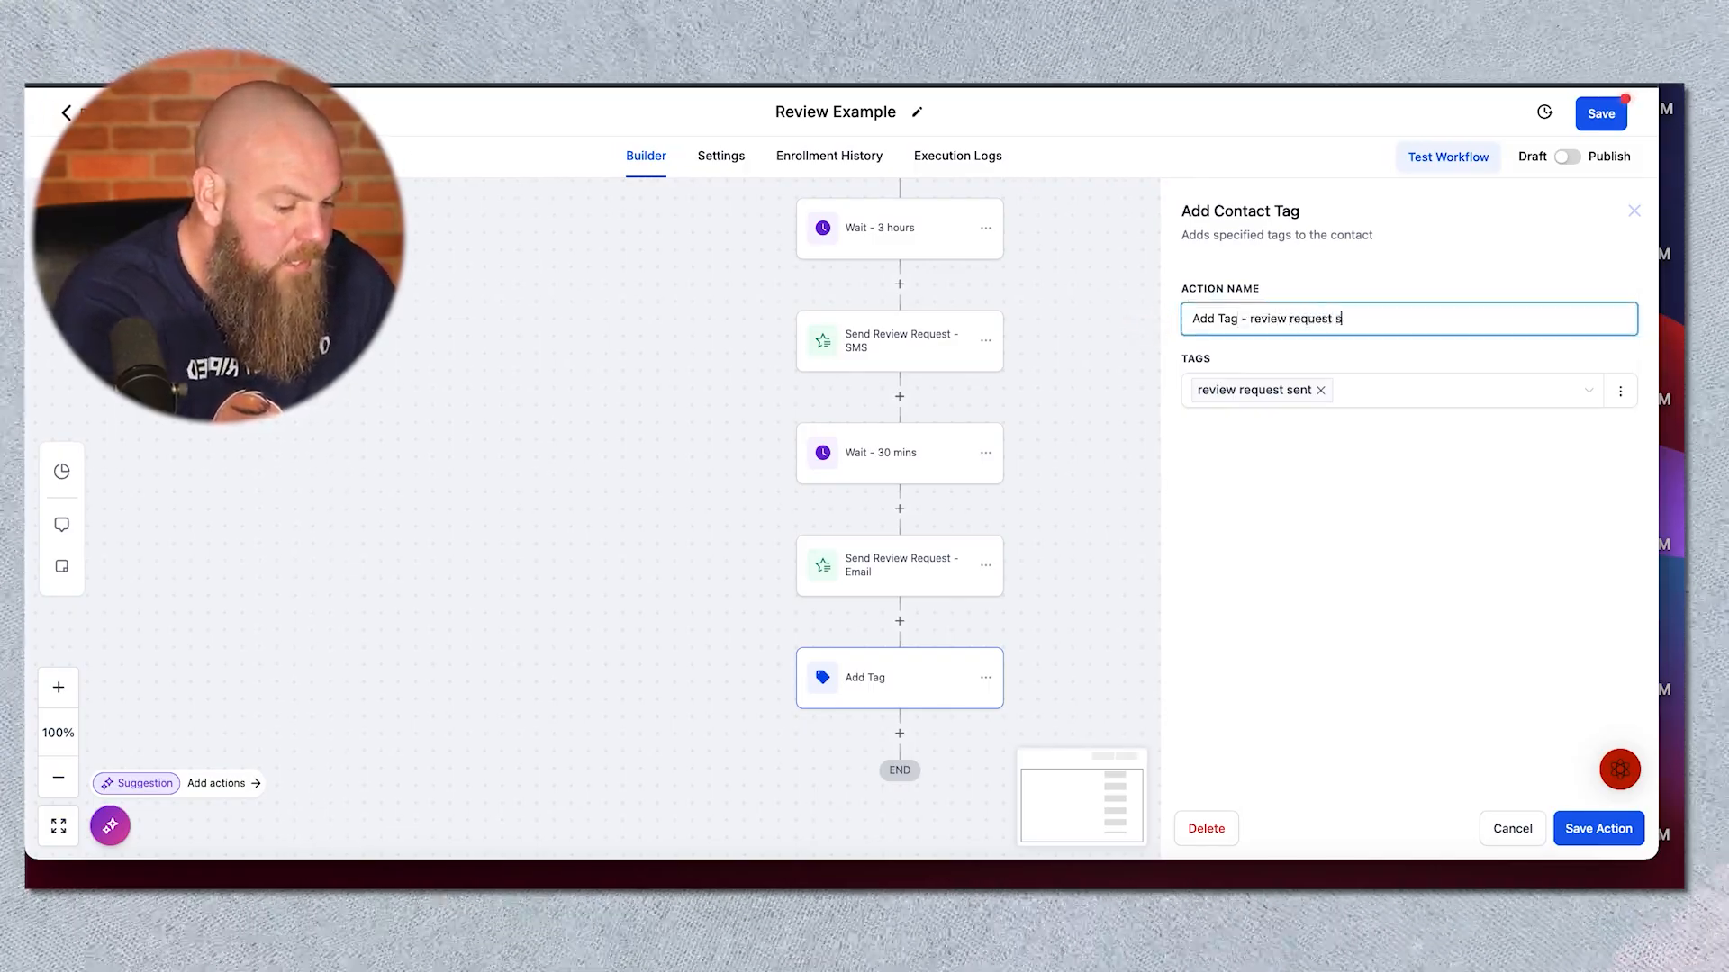
{"action": "left_click", "coordinate": [1599, 840]}
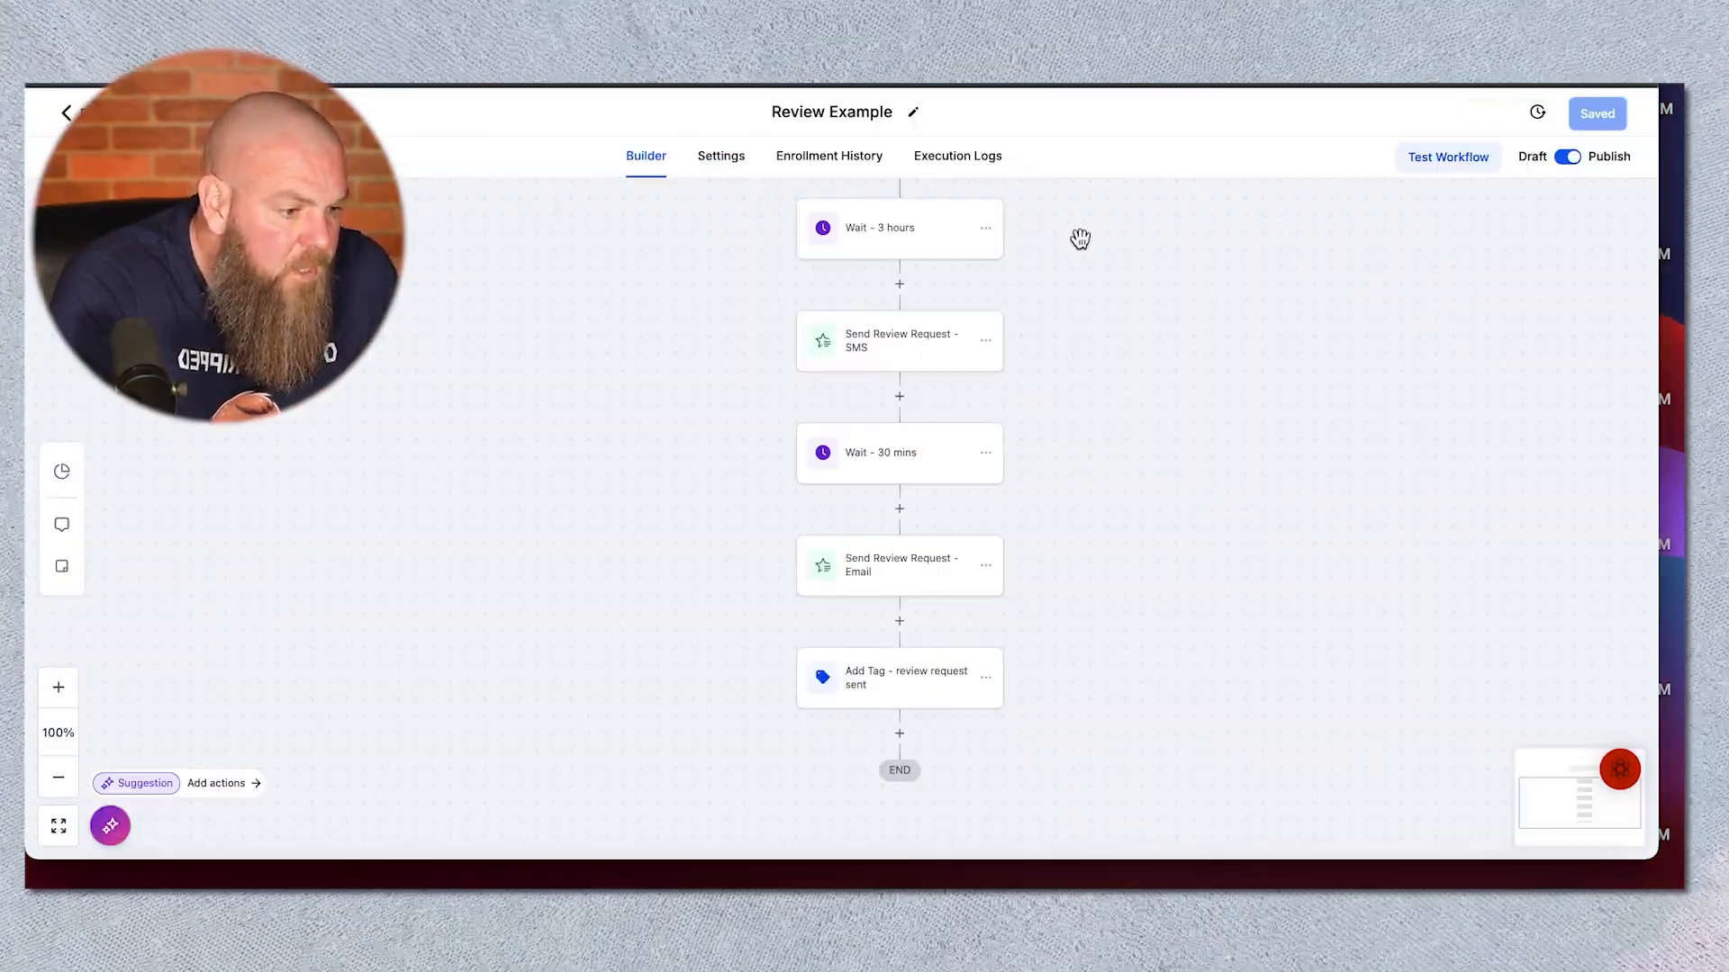
{"action": "scroll", "coordinate": [1106, 372], "scroll_direction": "up", "scroll_amount": 5}
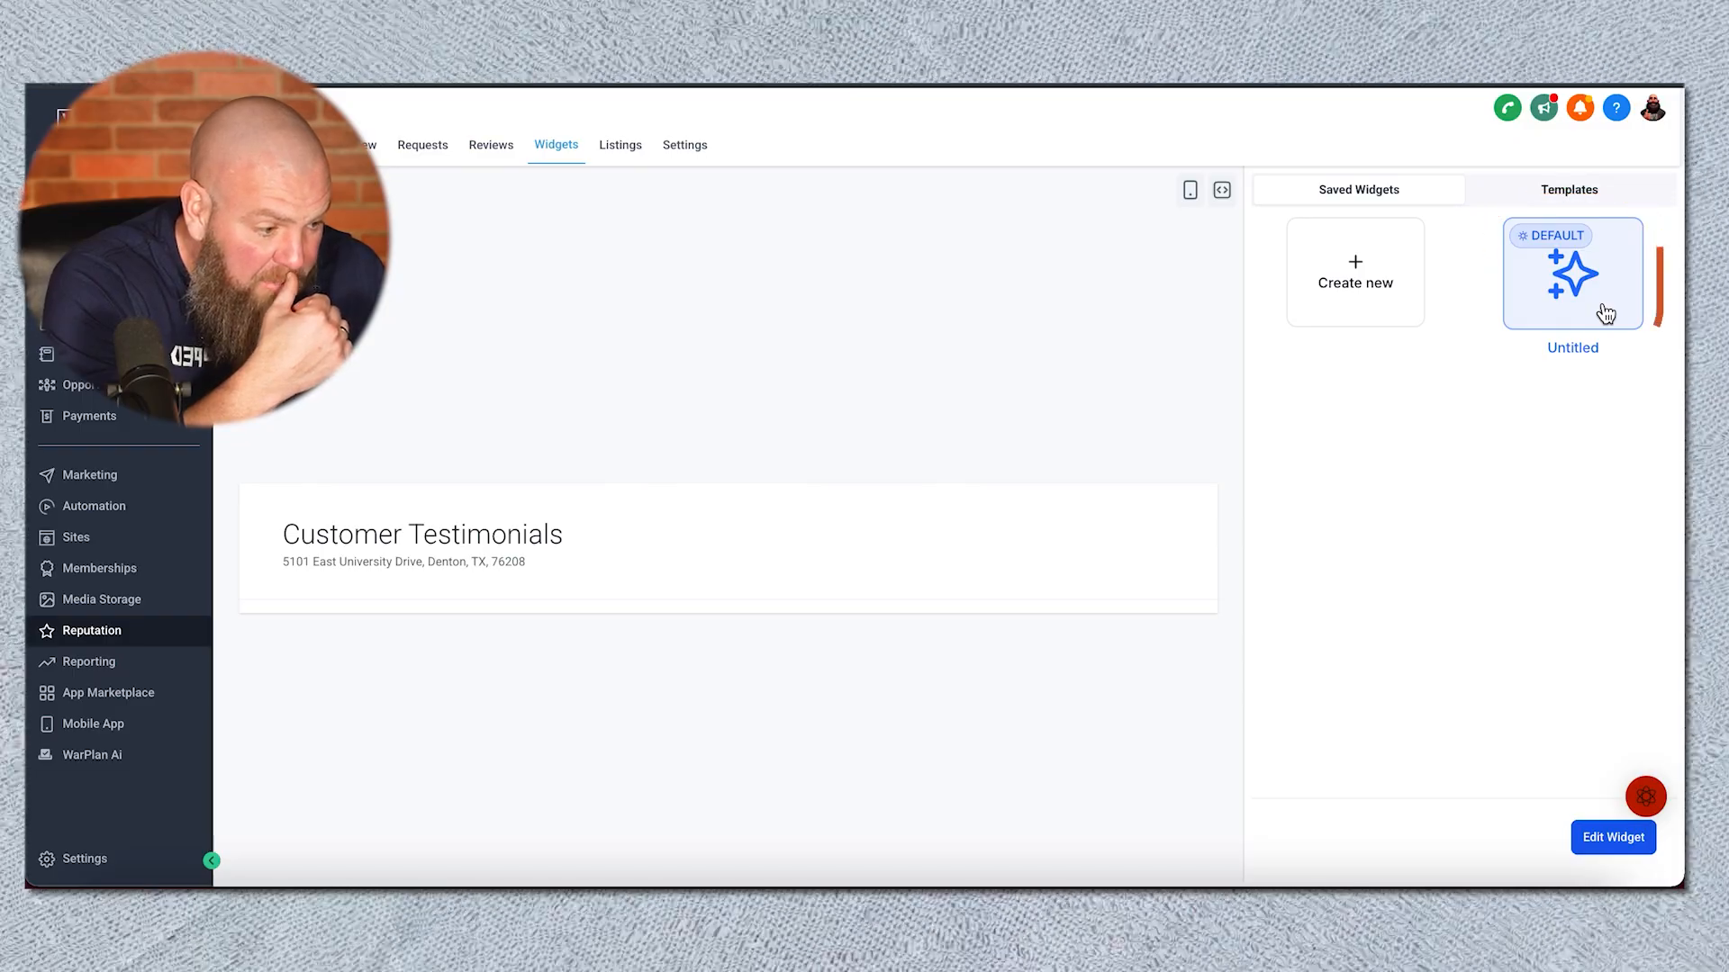
Step: Create a new review widget of the Masonry type with All as its review source
{"action": "left_click", "coordinate": [1589, 195]}
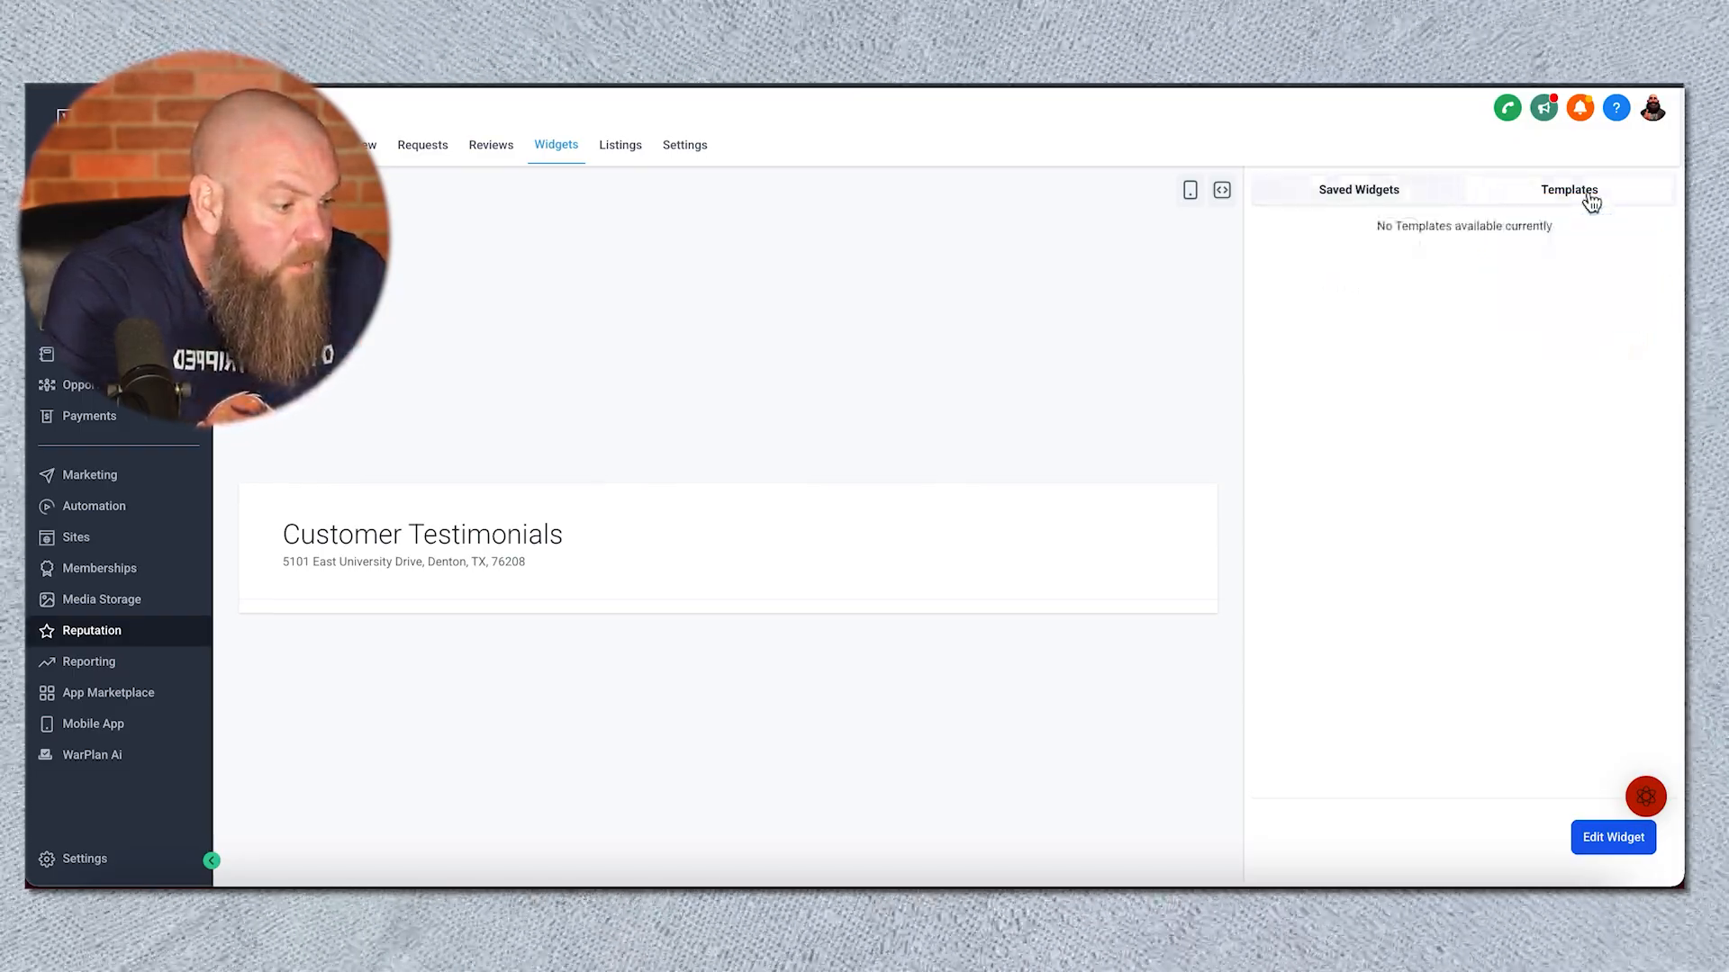
{"action": "left_click", "coordinate": [1400, 193]}
{"action": "left_click", "coordinate": [1332, 301]}
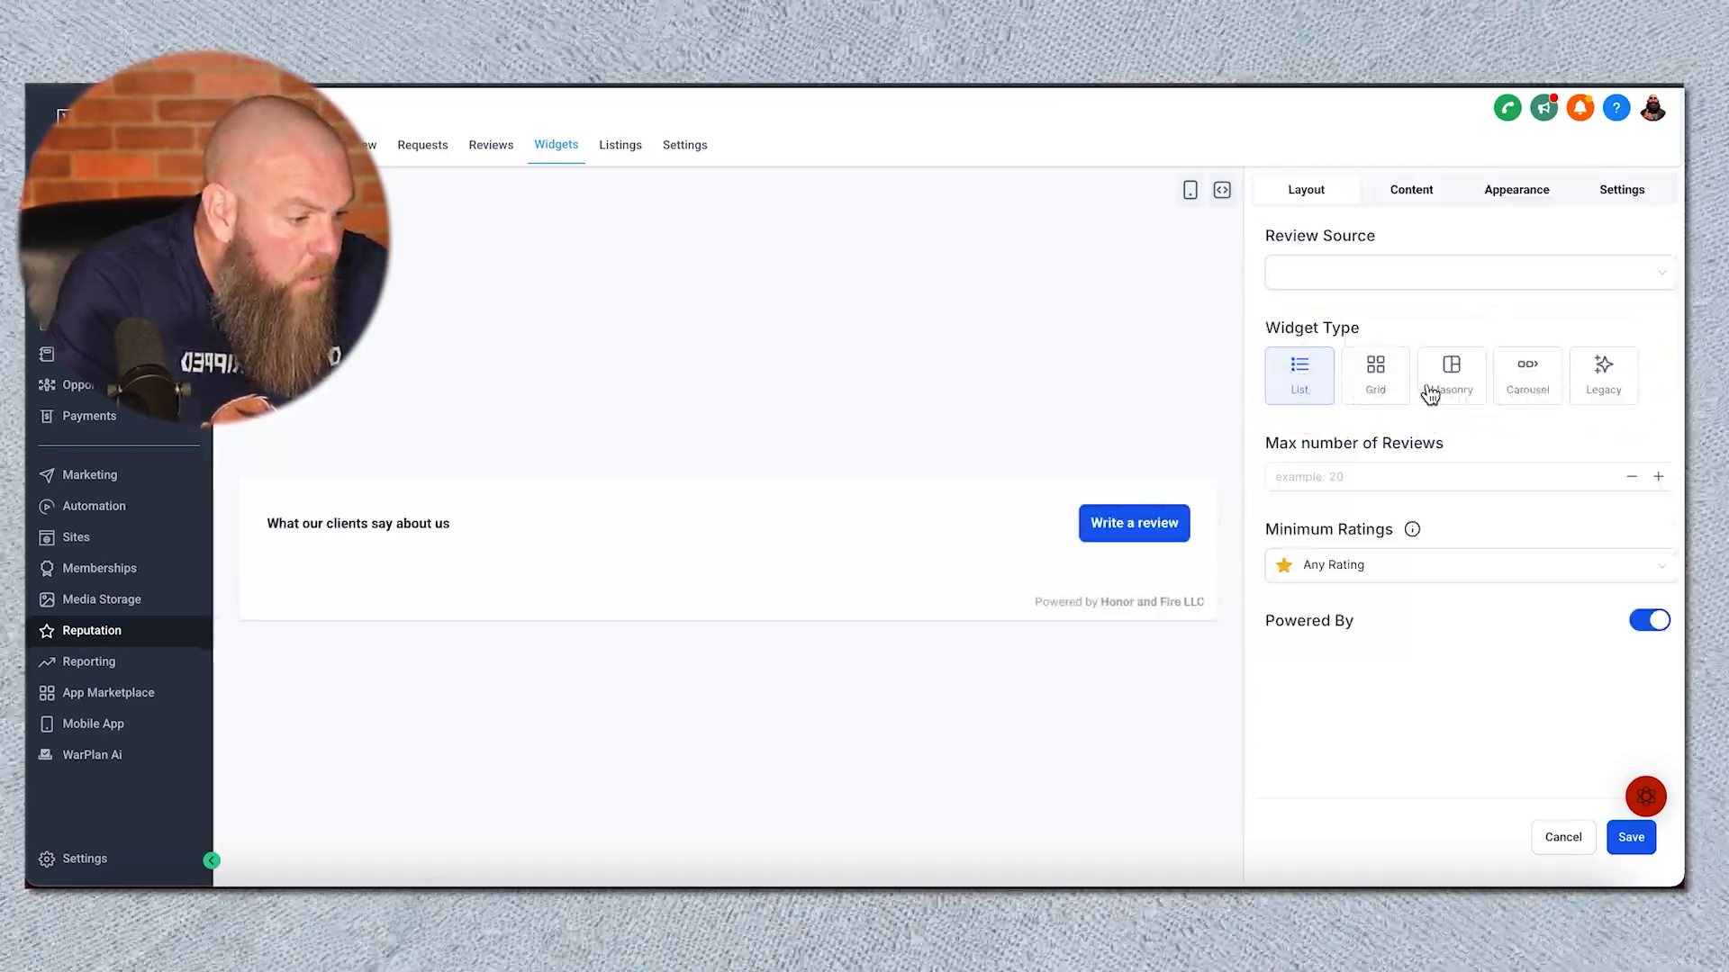
{"action": "left_click", "coordinate": [1374, 396]}
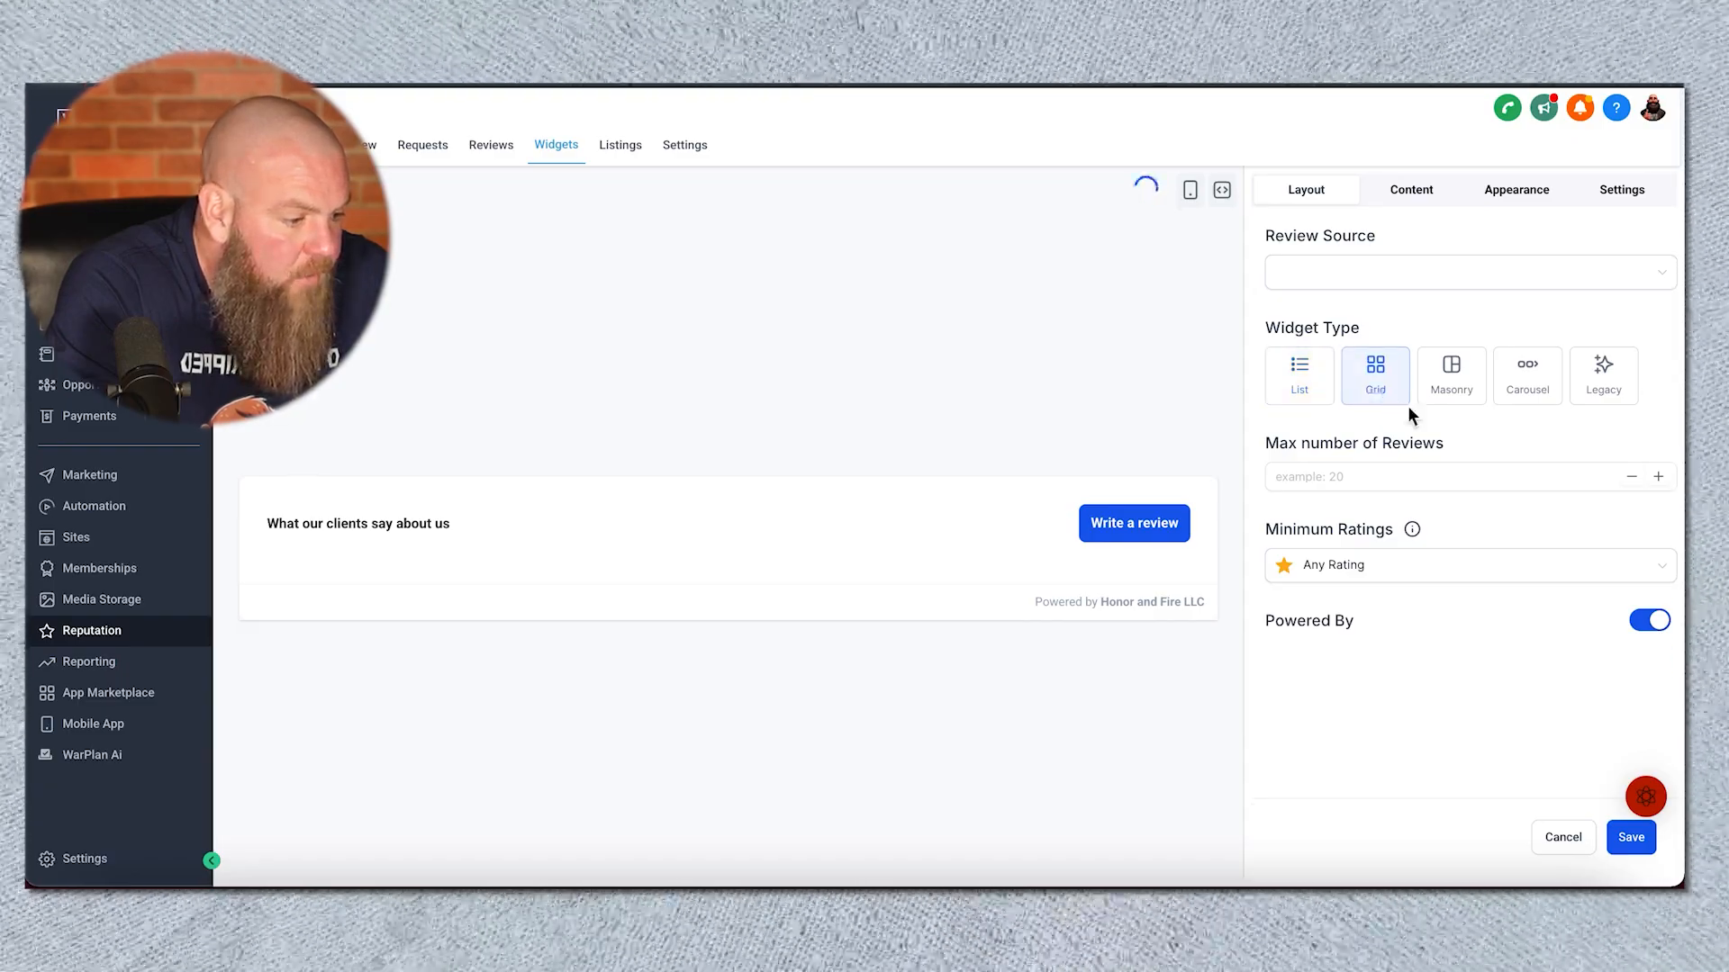
{"action": "left_click", "coordinate": [1452, 402]}
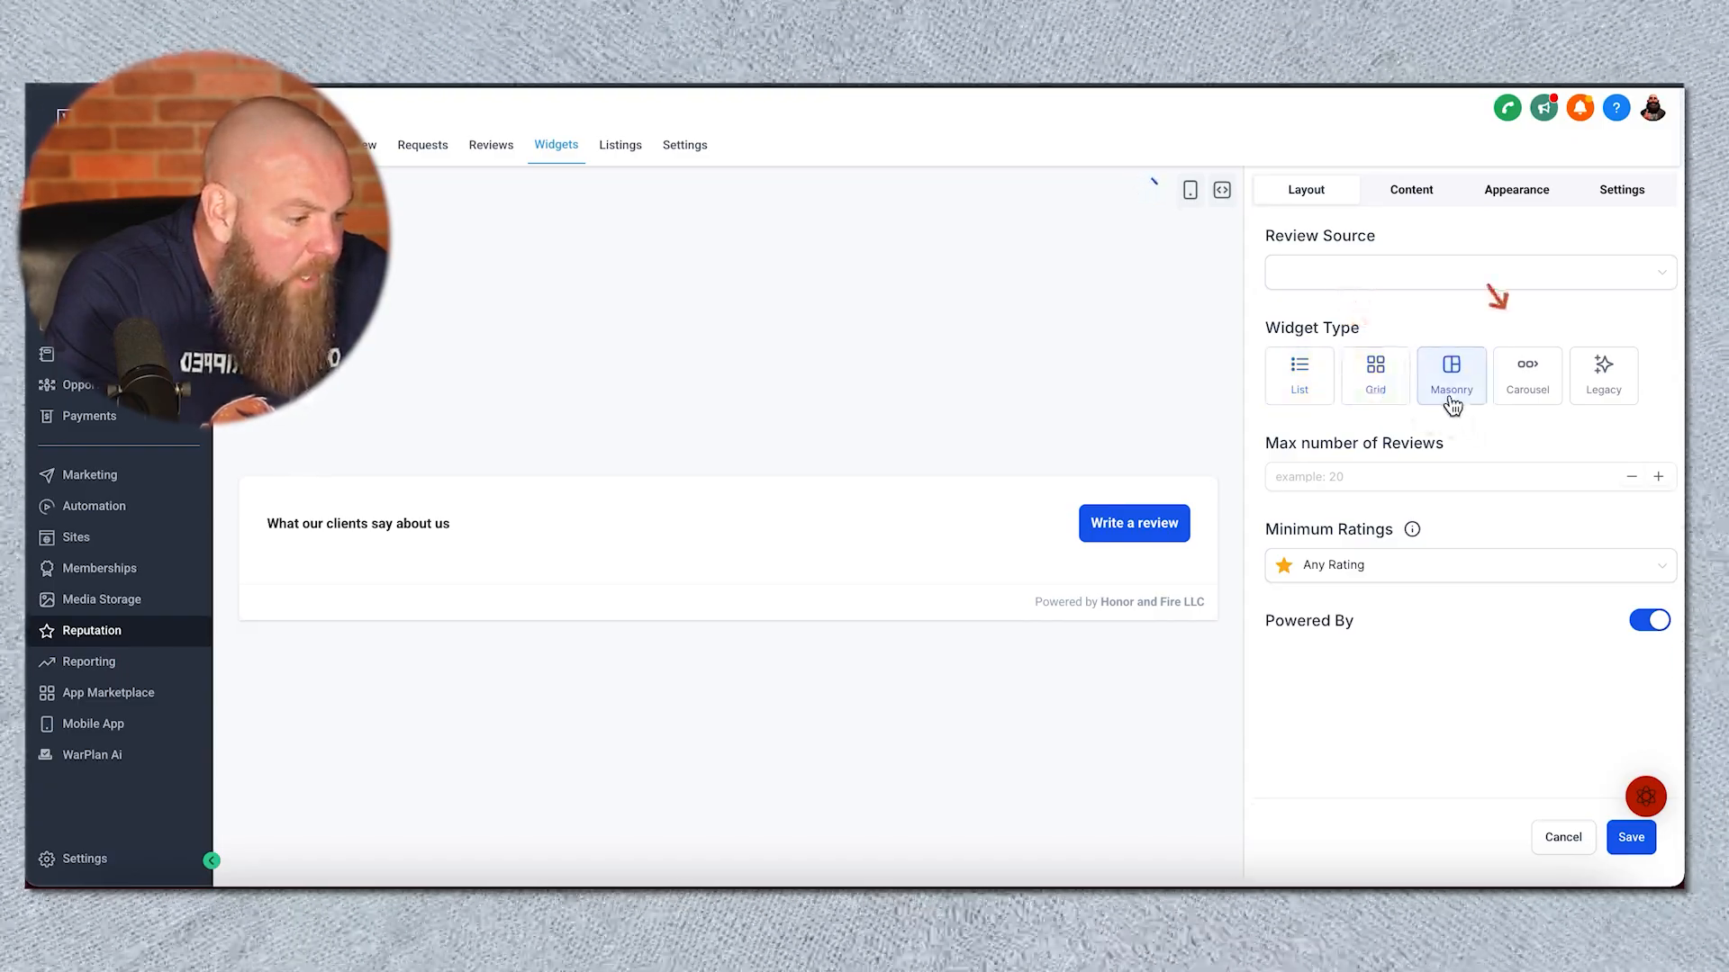
{"action": "left_click", "coordinate": [1406, 279]}
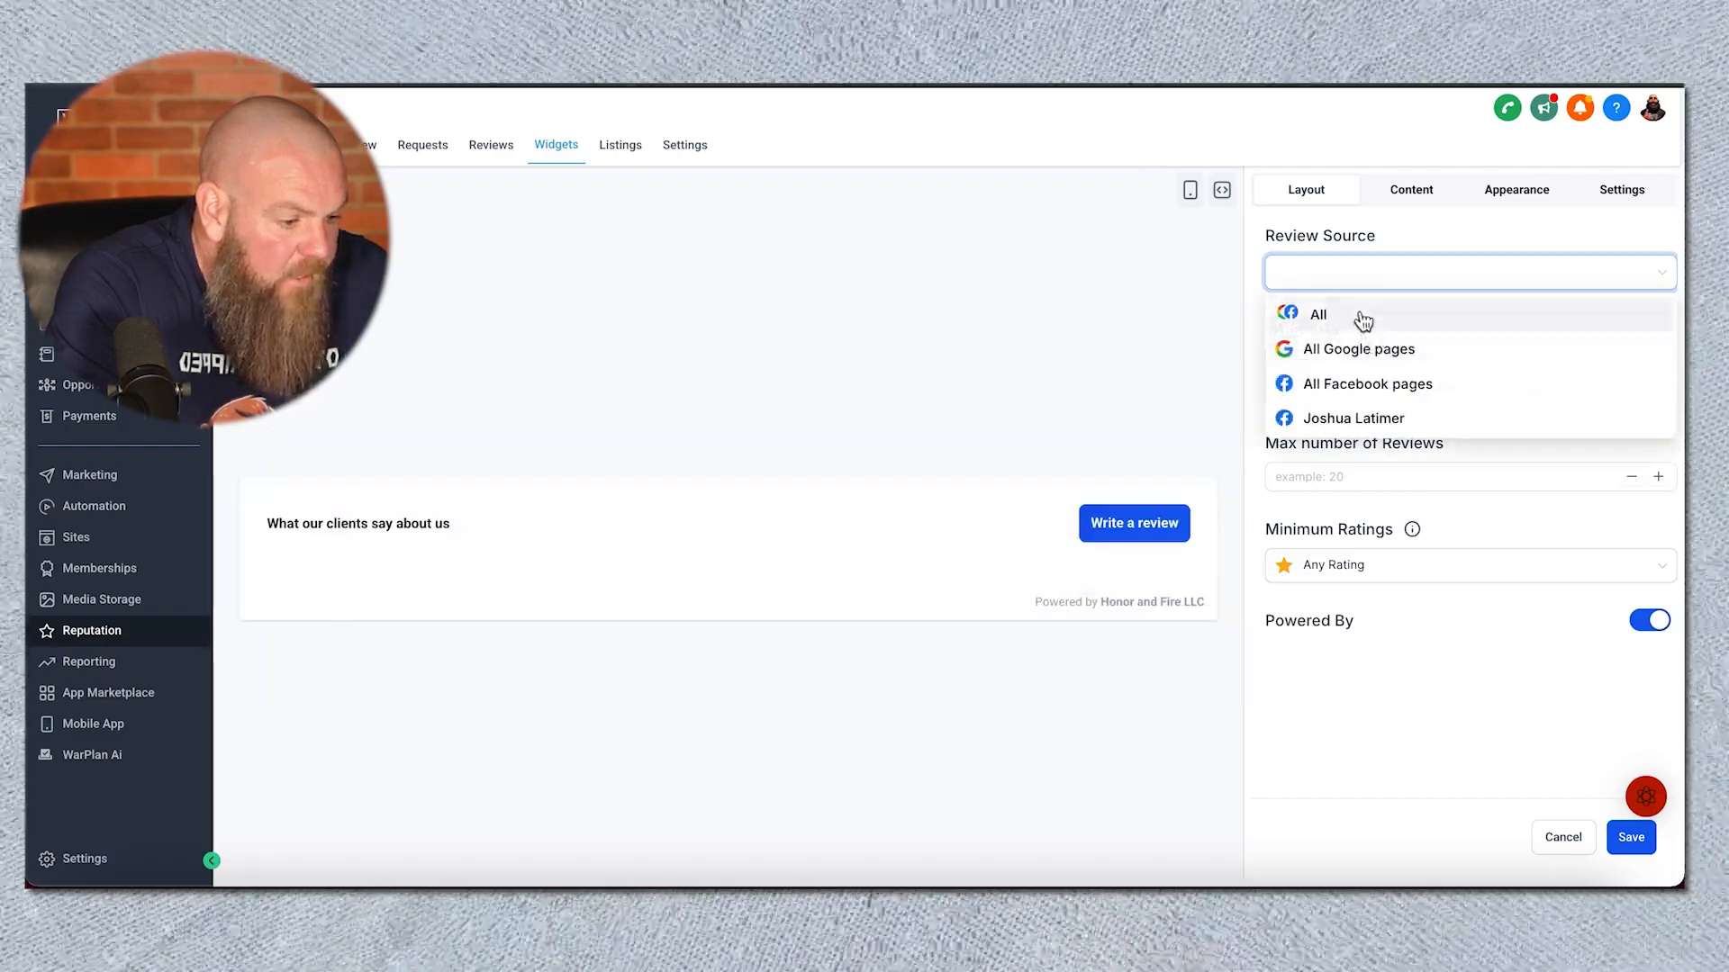
{"action": "left_click", "coordinate": [1360, 318]}
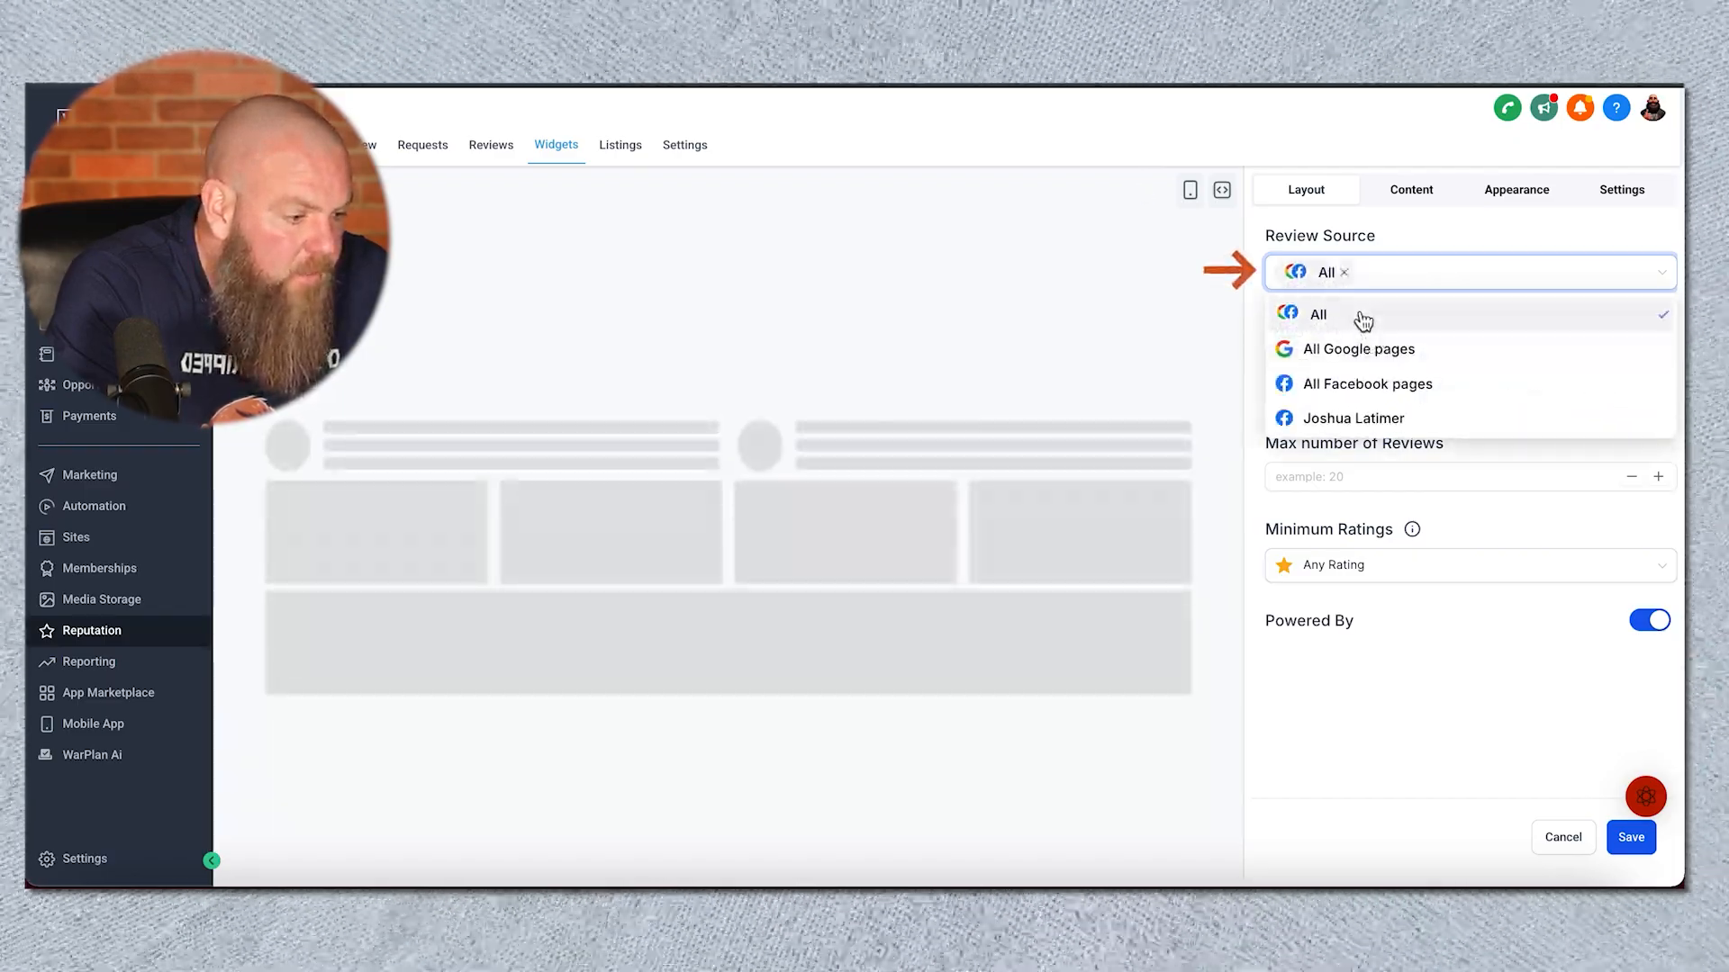
Step: Limit the widget to 10 reviews with a minimum rating of 4 Stars and Above, and turn off Powered By
{"action": "left_click", "coordinate": [1390, 508]}
{"action": "left_click", "coordinate": [1577, 480]}
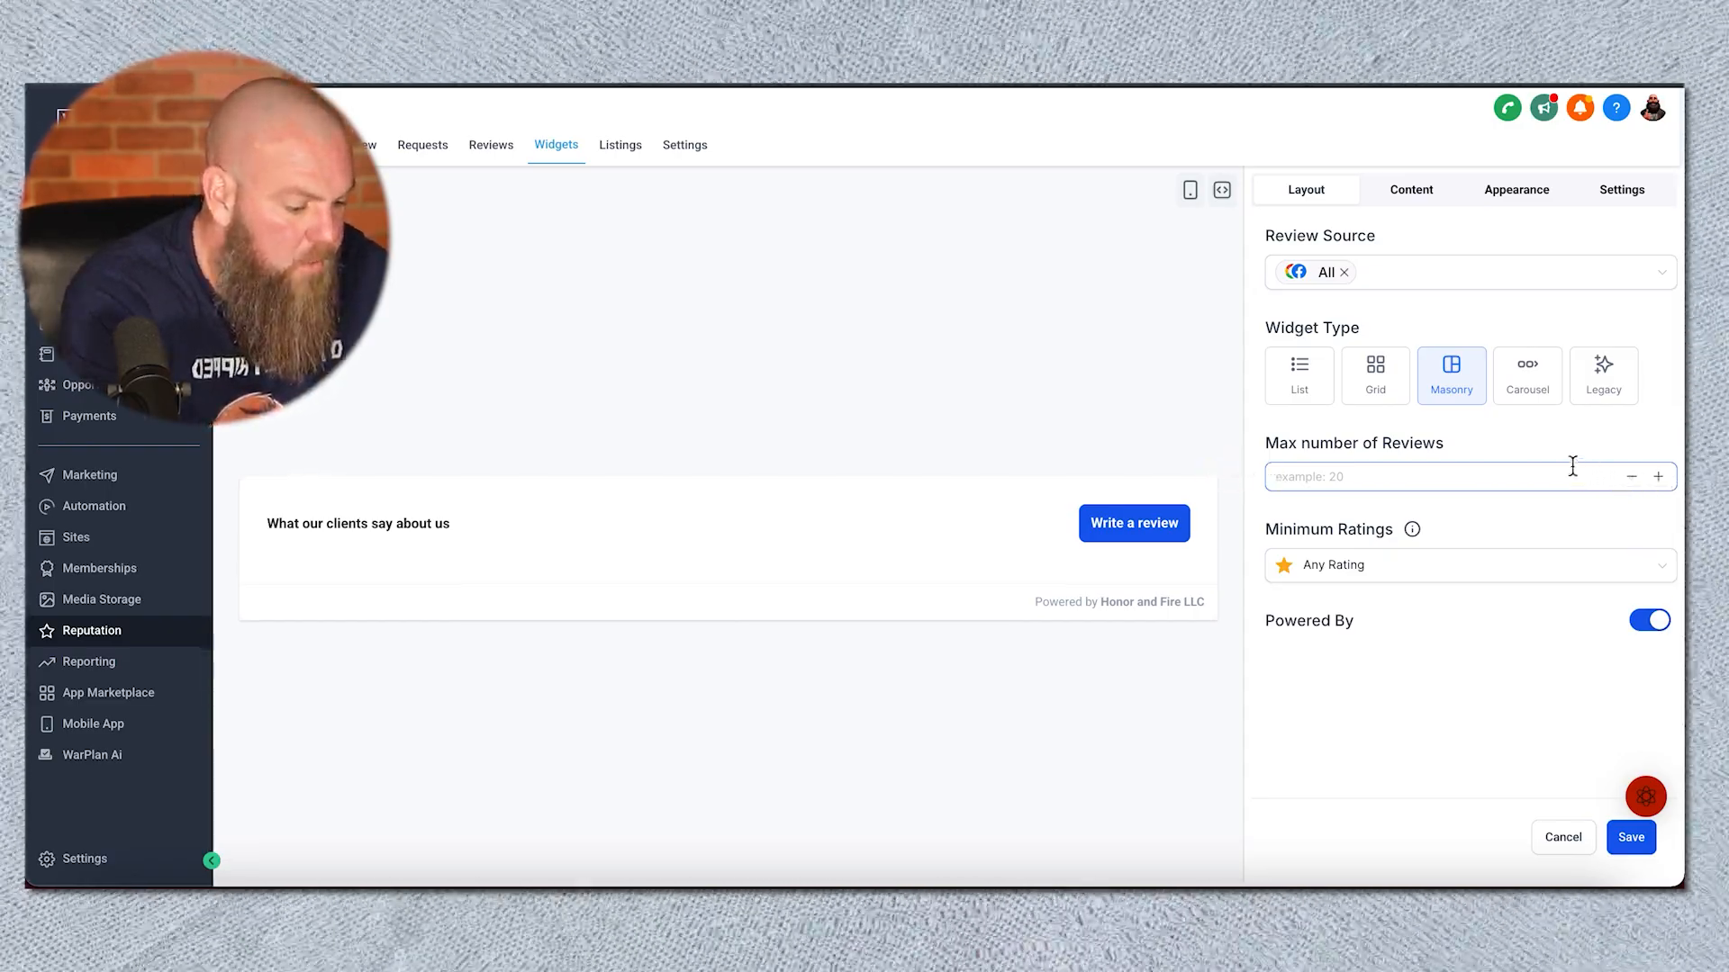
{"action": "type", "text": "10"}
{"action": "left_click", "coordinate": [1470, 565]}
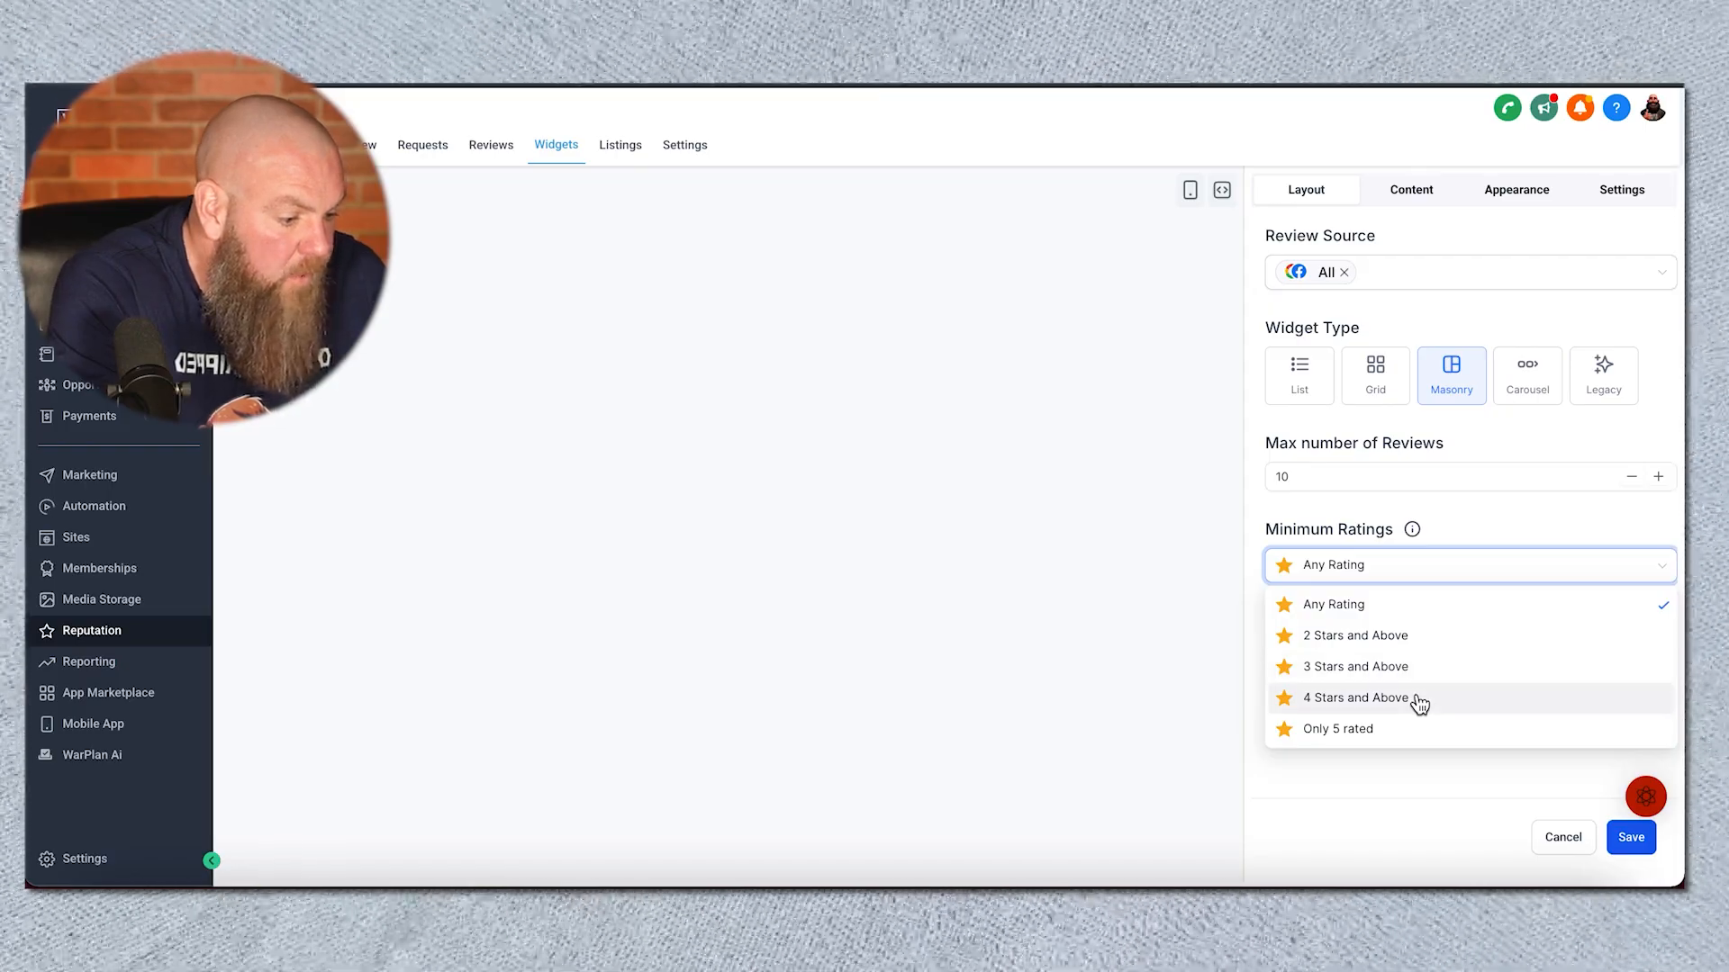
{"action": "left_click", "coordinate": [1420, 700]}
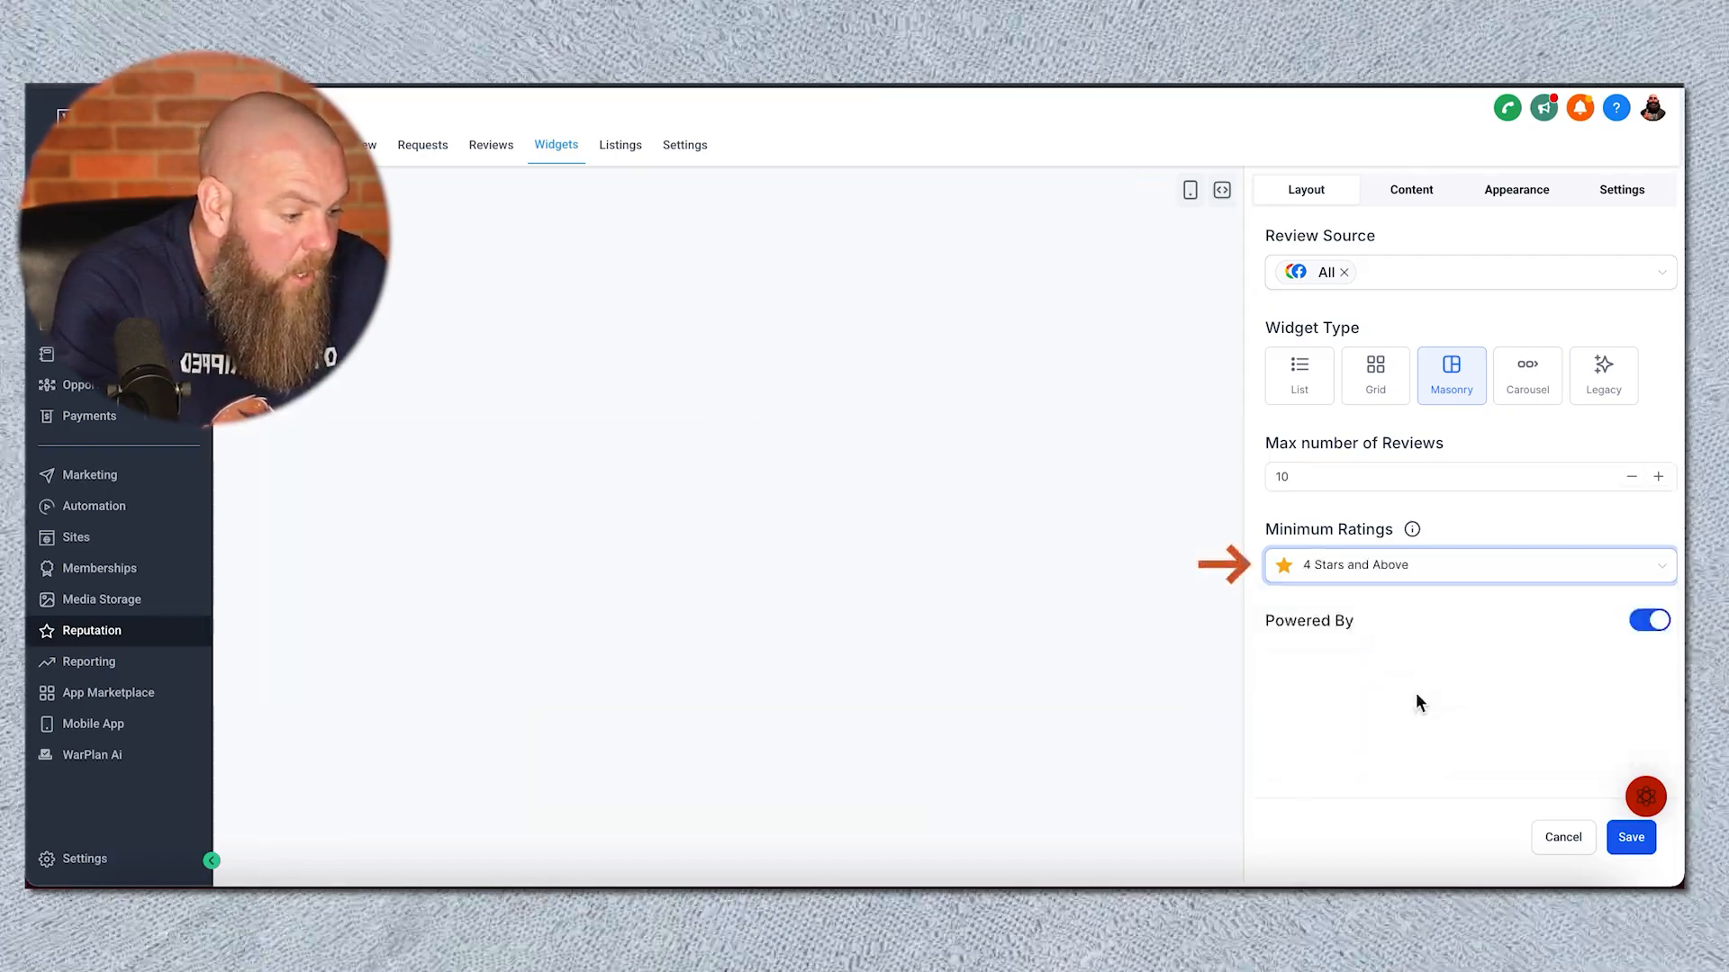
{"action": "left_click", "coordinate": [1656, 623]}
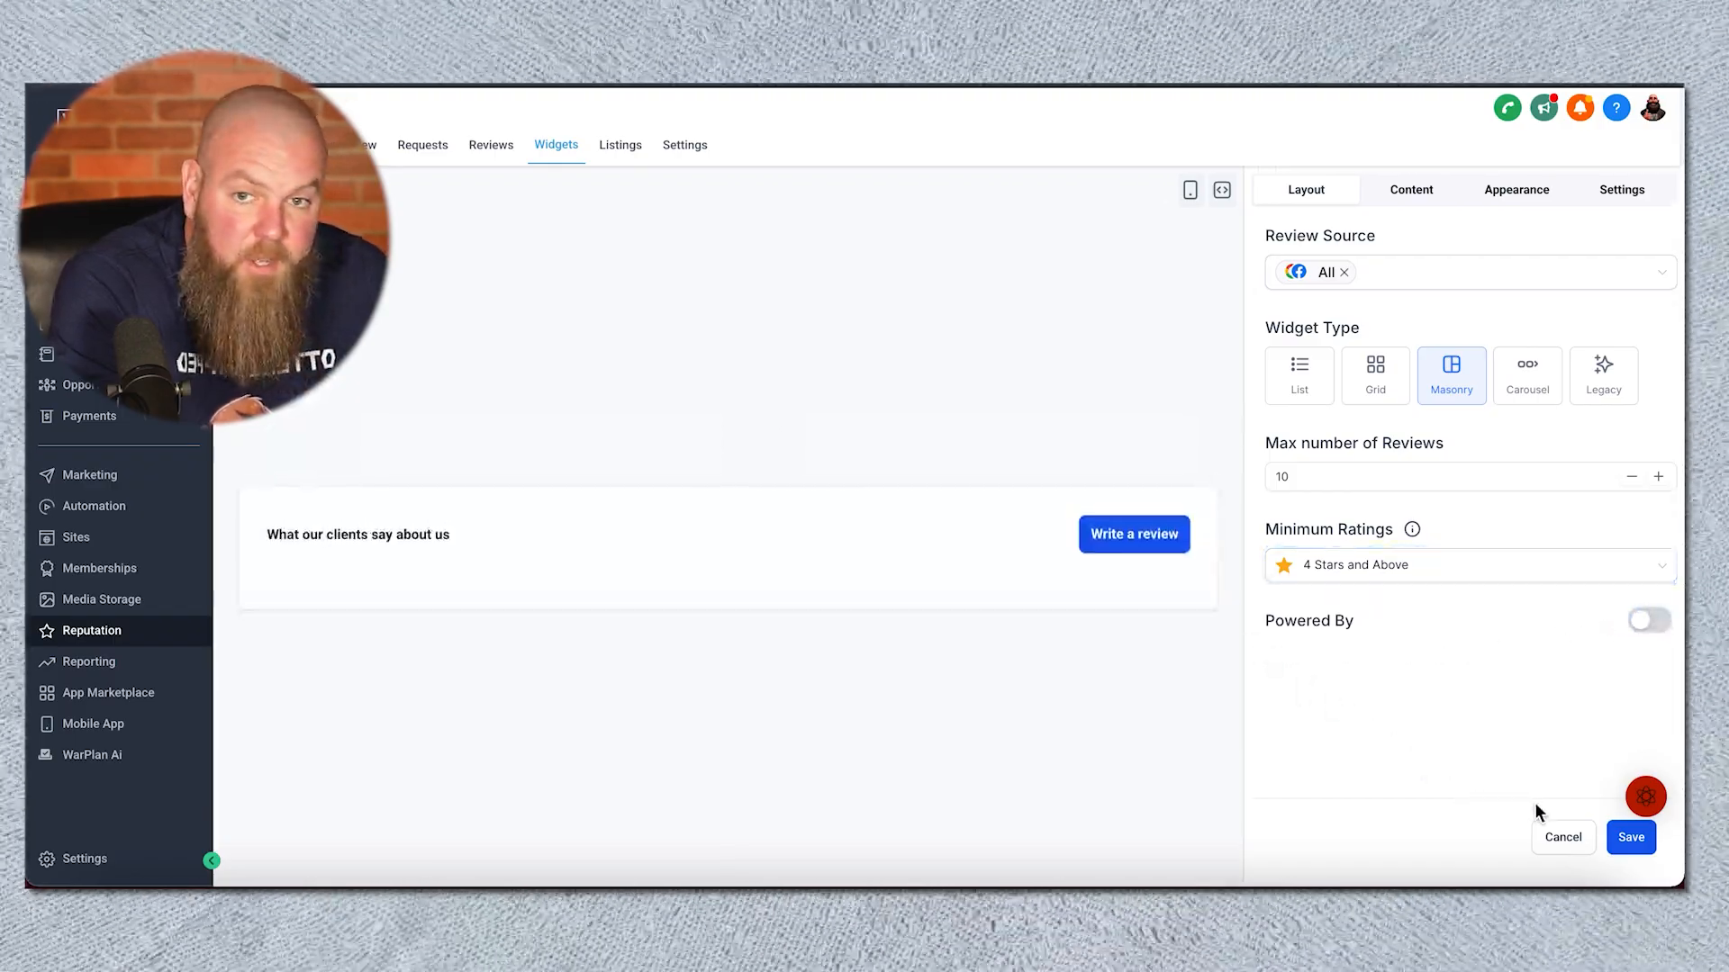
Step: Save the review widget under the name "new widget" without making it the default
{"action": "left_click", "coordinate": [1630, 837]}
{"action": "left_click", "coordinate": [788, 486]}
{"action": "type", "text": "new widget"}
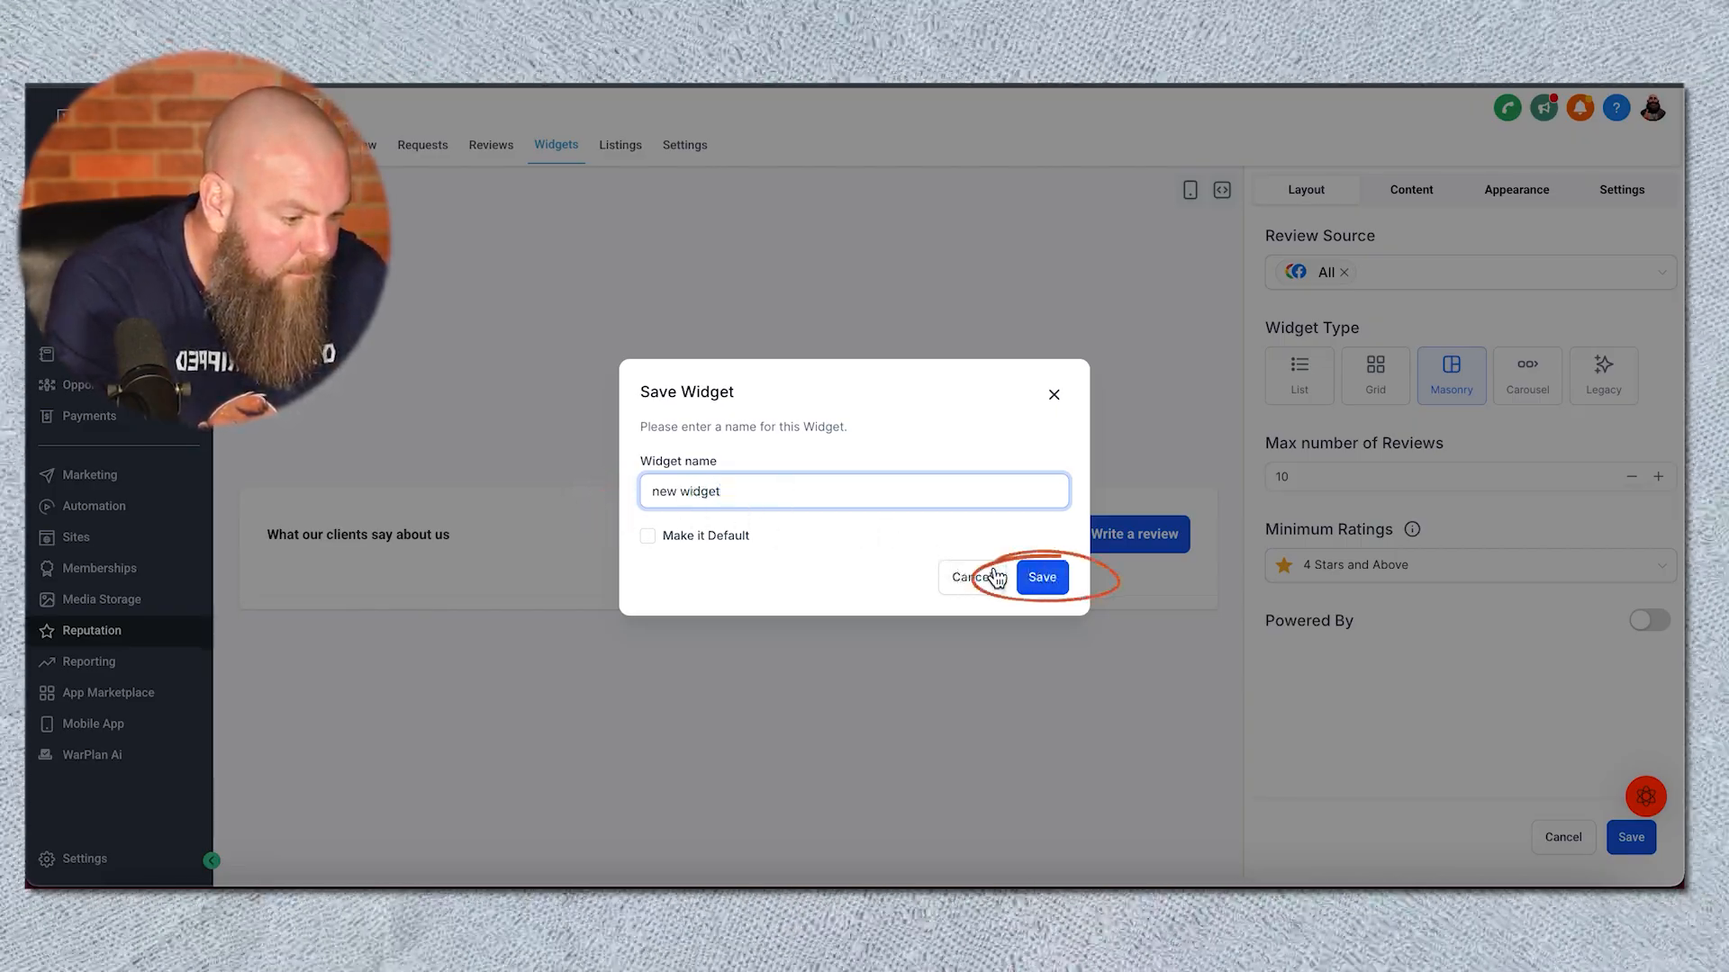
{"action": "left_click", "coordinate": [1043, 582]}
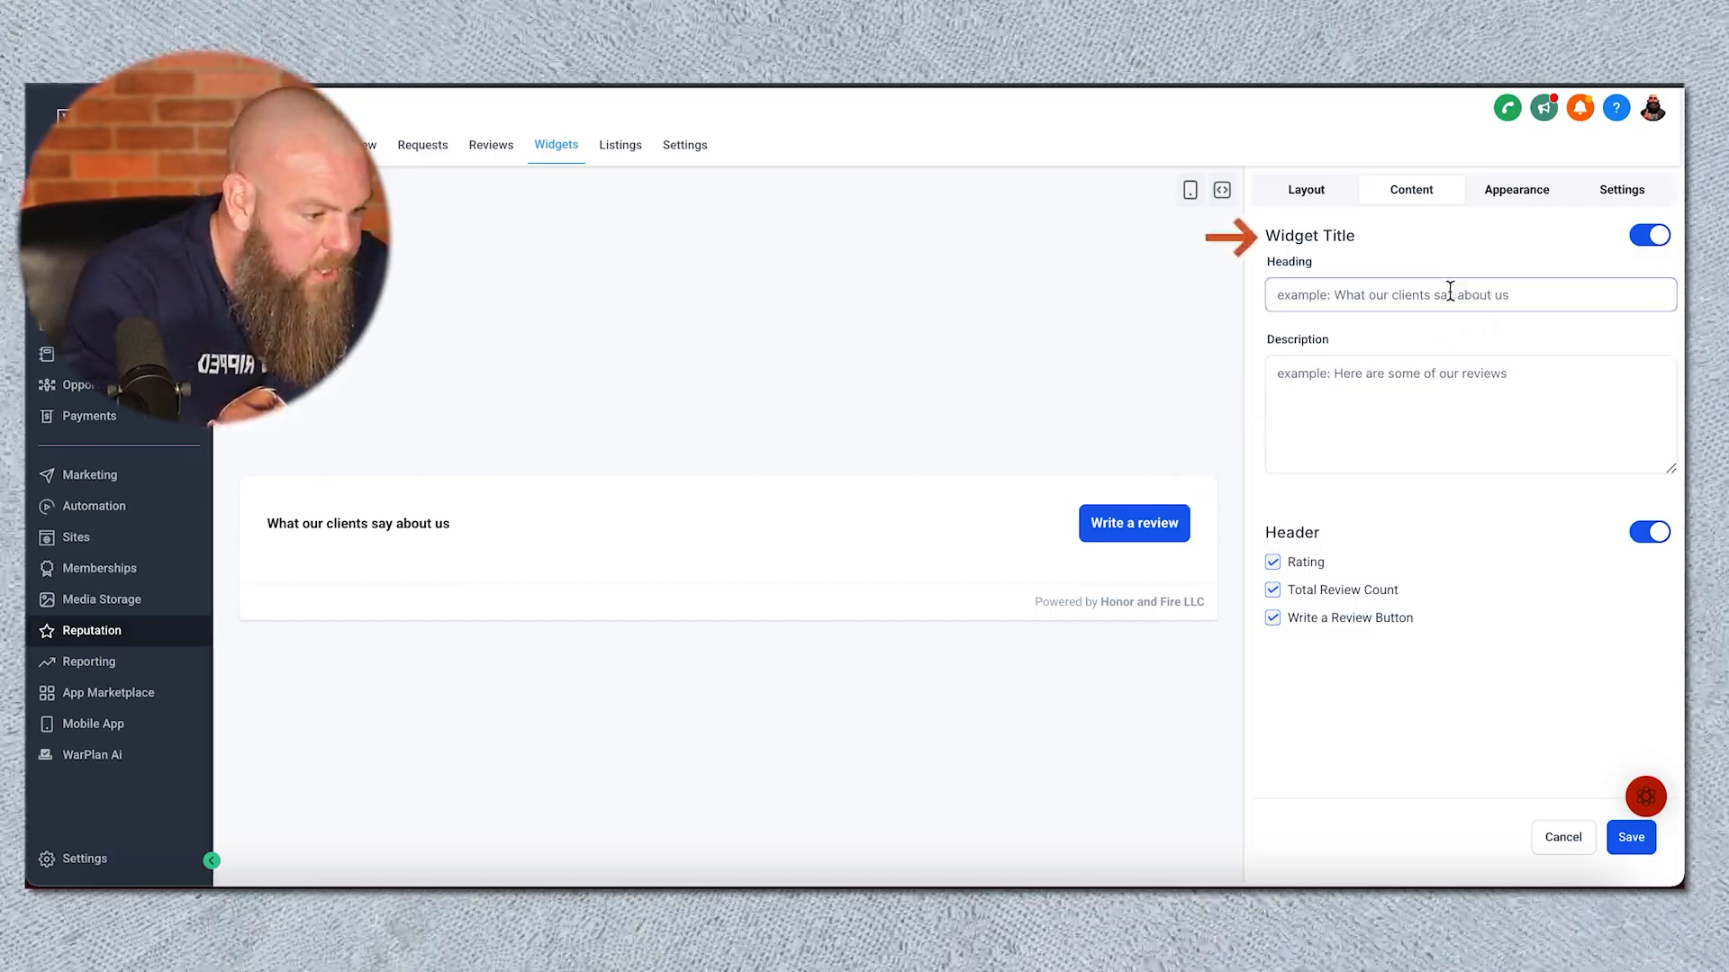
Step: Set the widget's heading to "What our amazing clients say about us!" and its description to "These are people just like you...."
{"action": "left_click", "coordinate": [1389, 295]}
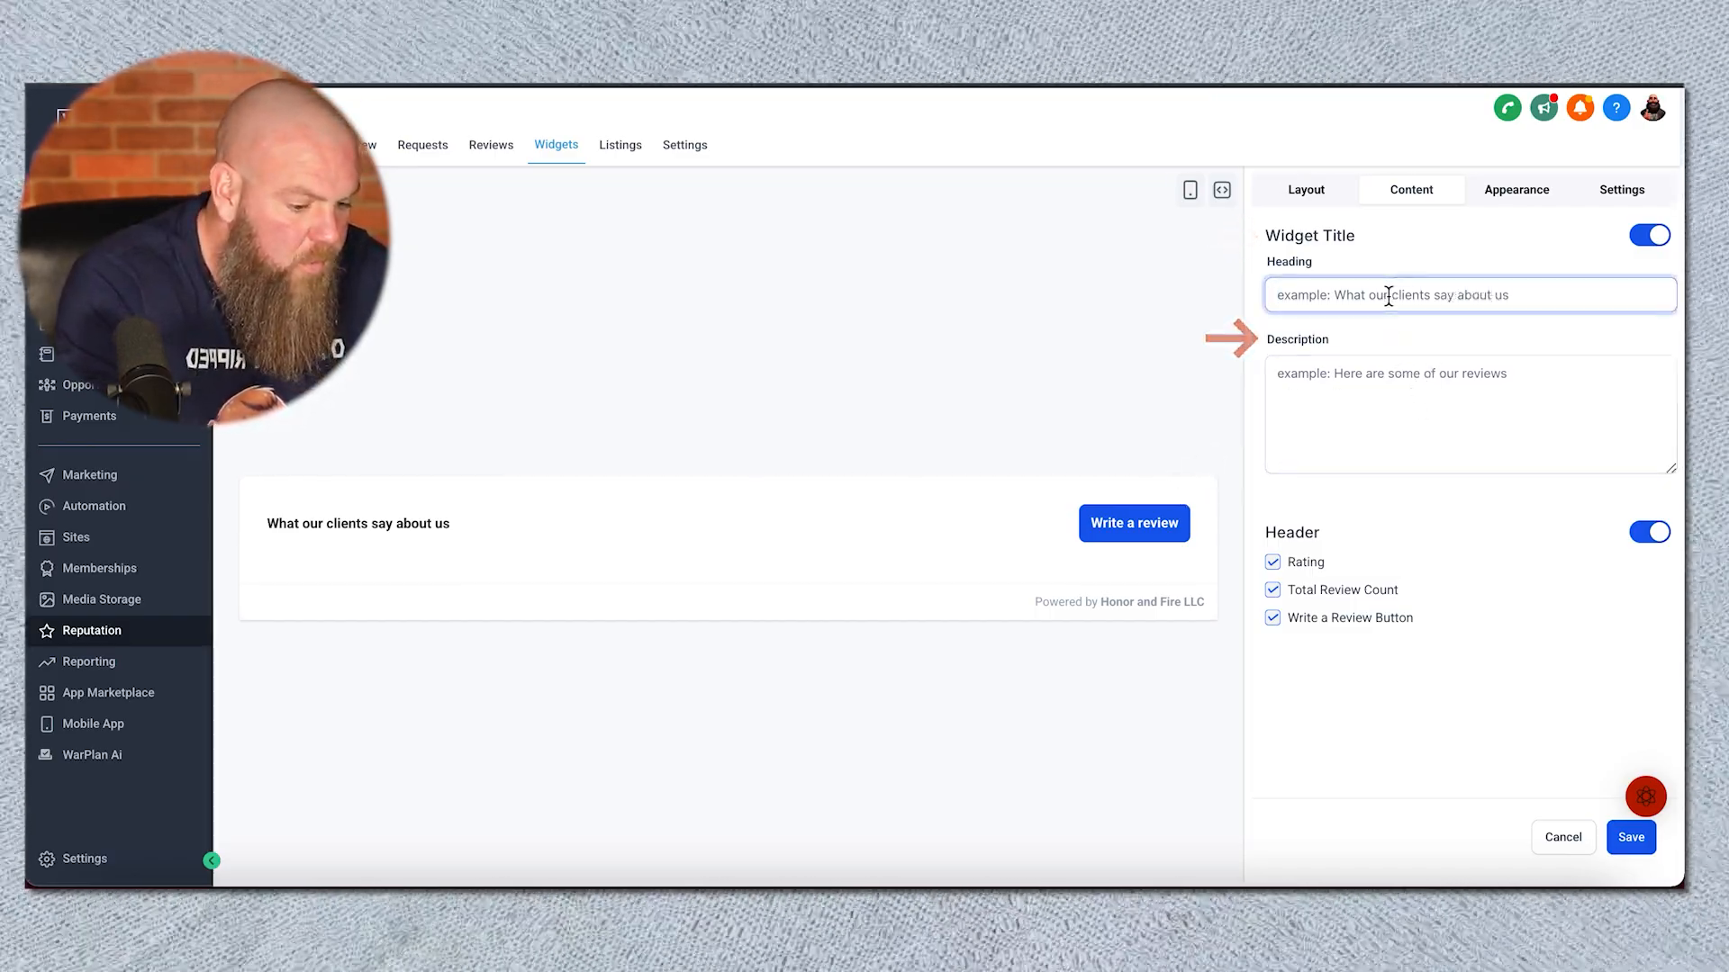
{"action": "type", "text": "What our amazing clients say about us!"}
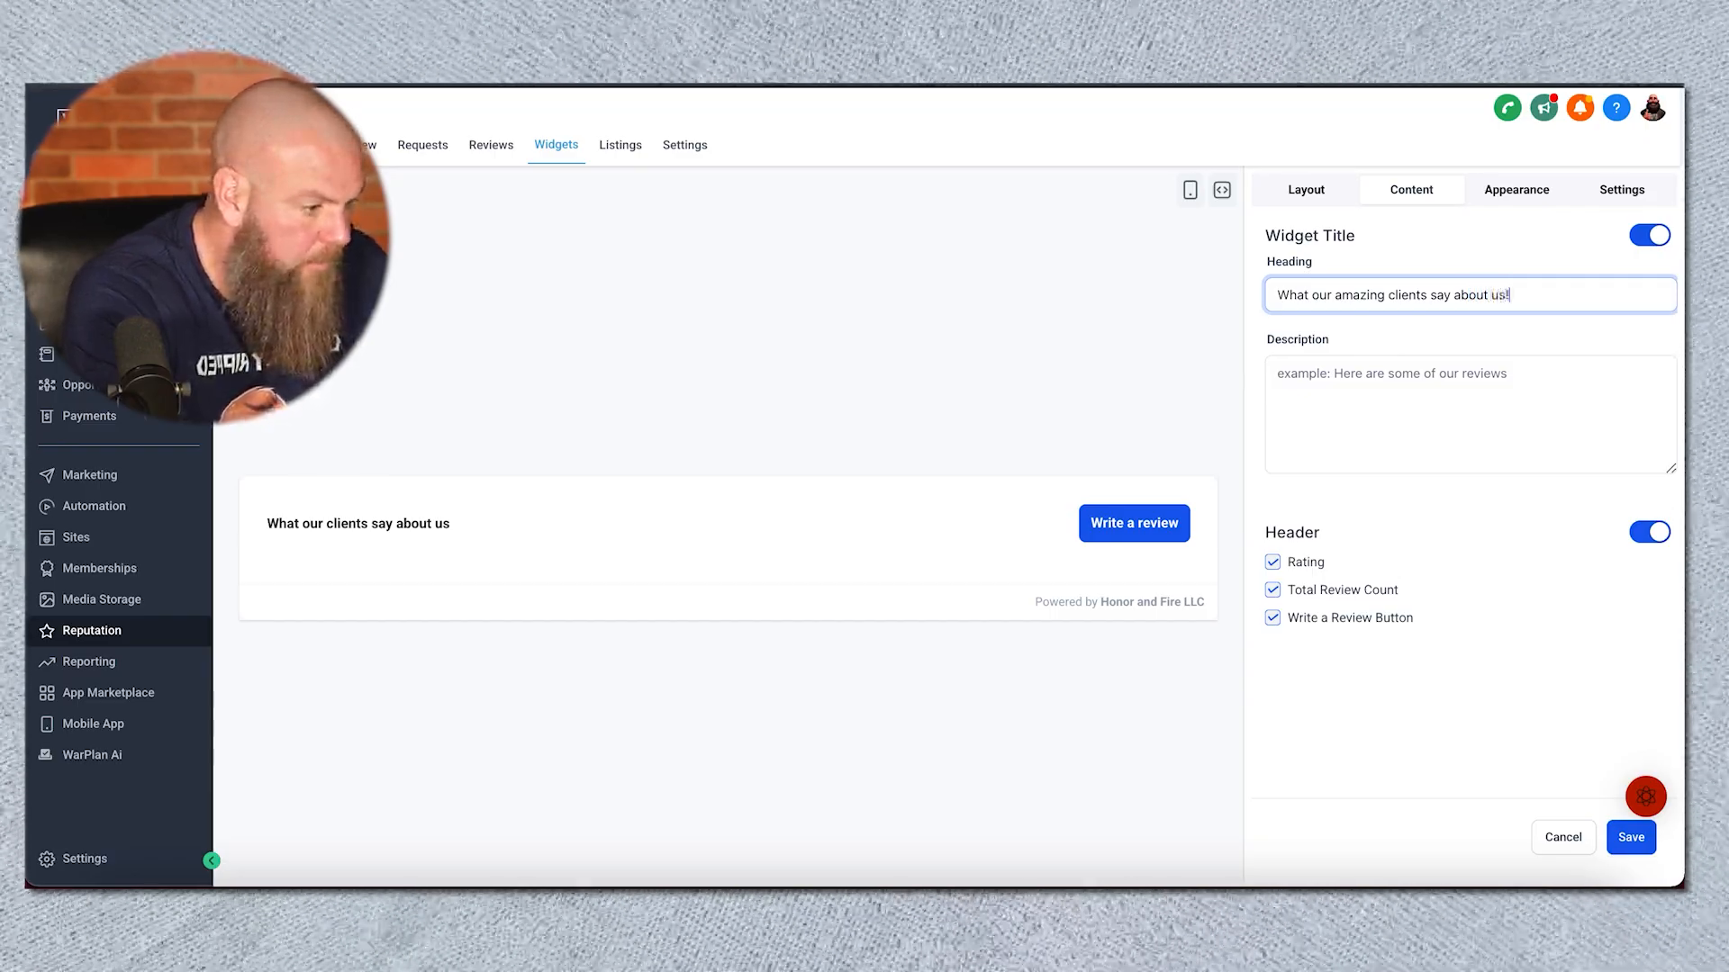
{"action": "left_click", "coordinate": [1358, 374]}
{"action": "type", "text": "These are"}
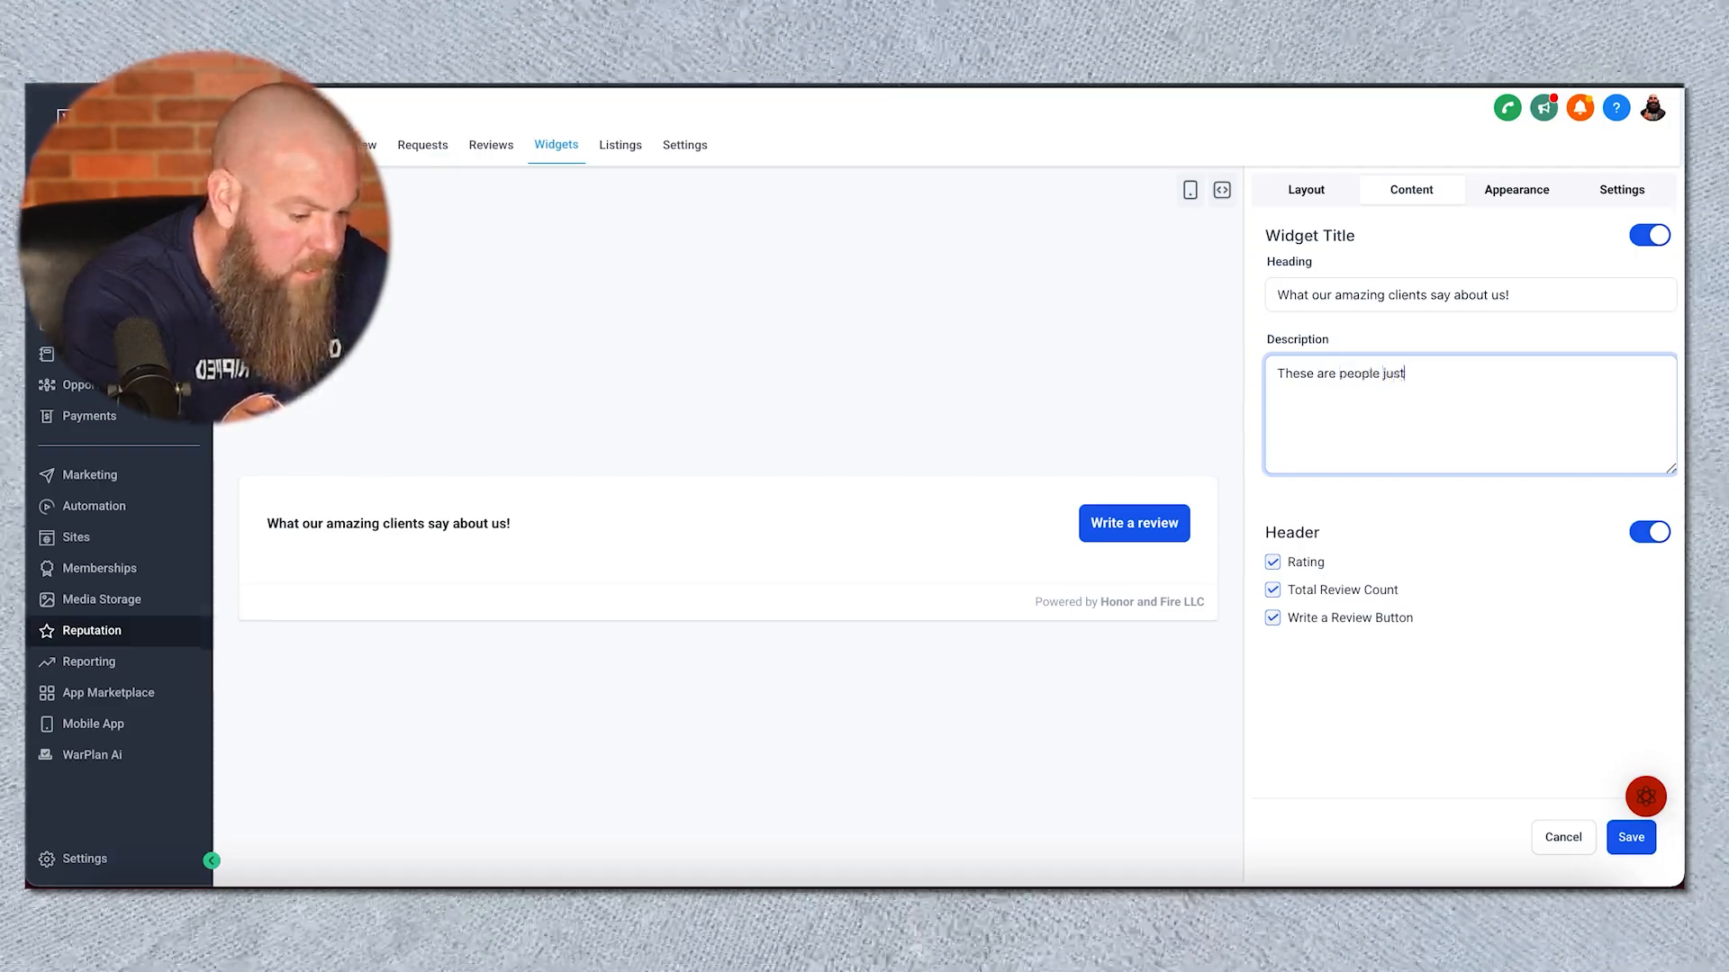
{"action": "type", "text": "people just like you...."}
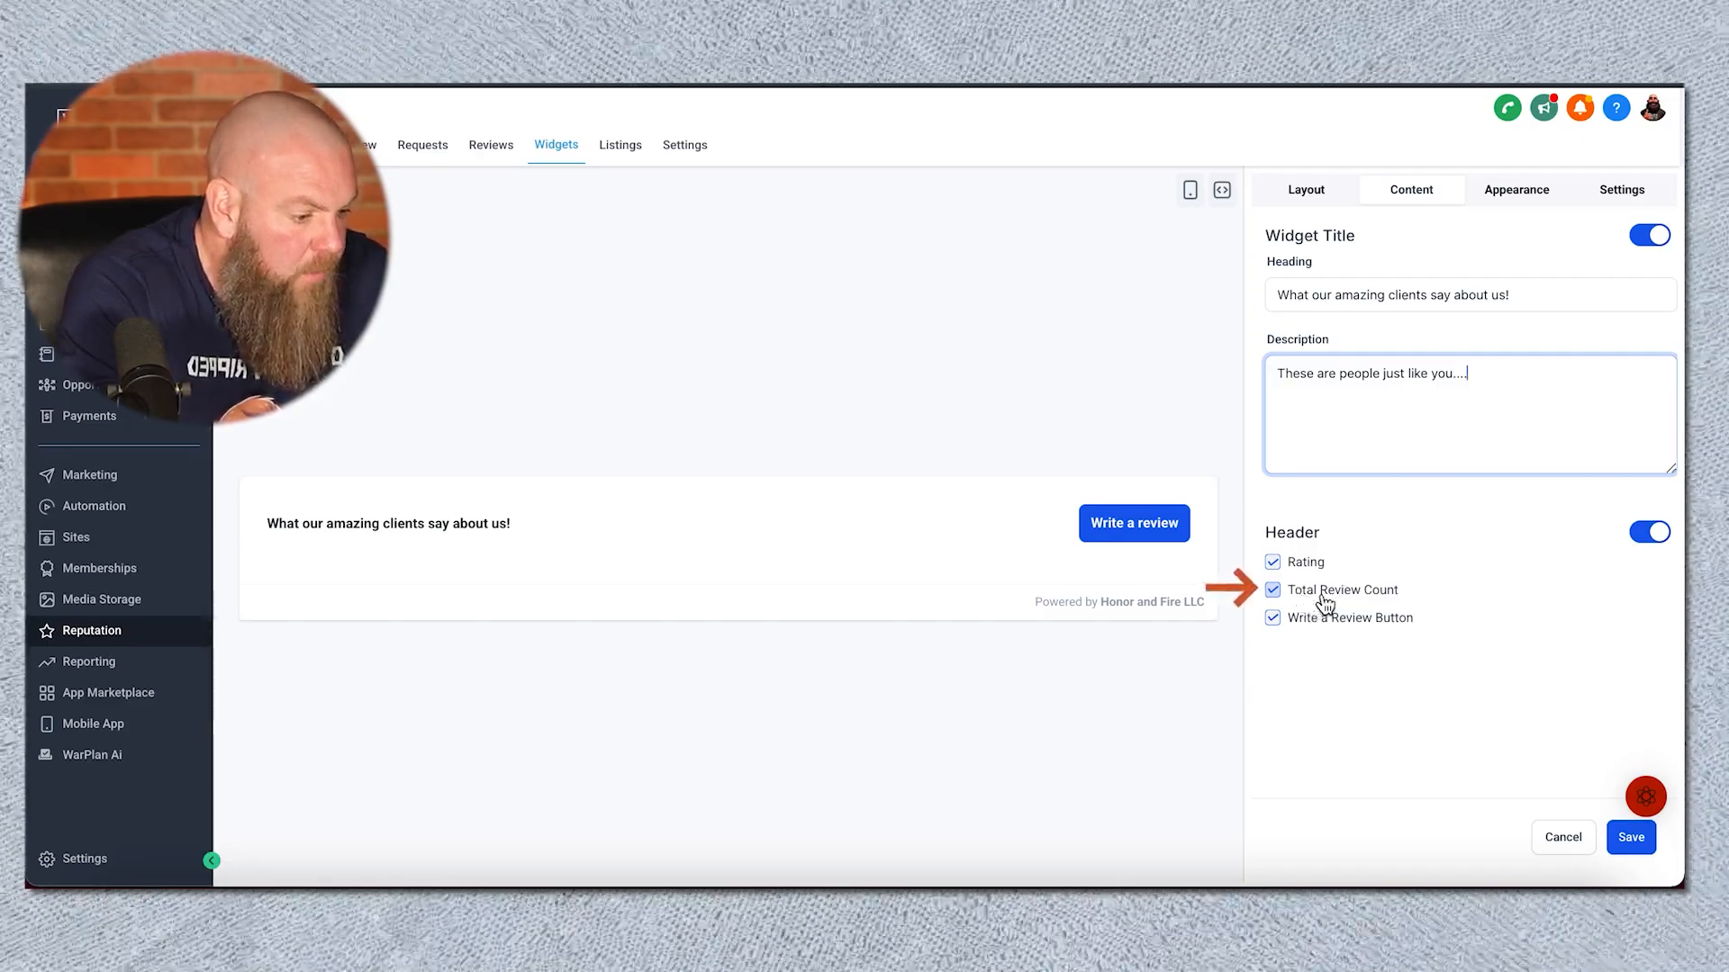
Step: Try hiding the total review count, and switch the widget's whole header off and back on
{"action": "left_click", "coordinate": [1329, 596]}
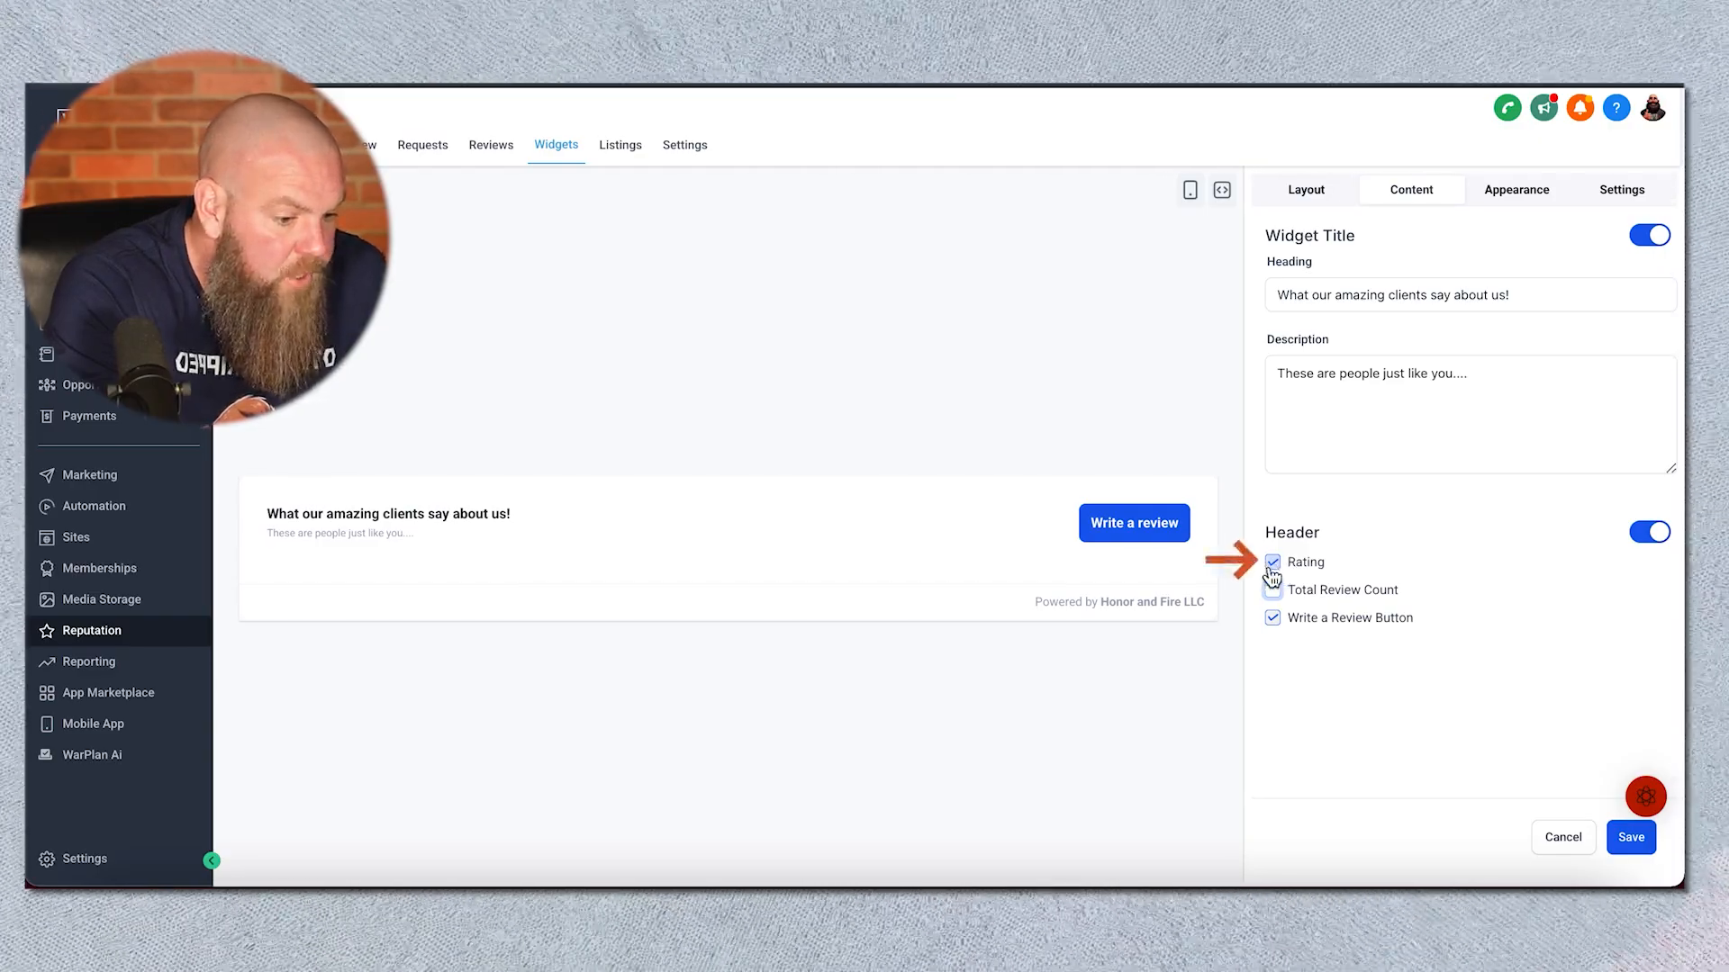
{"action": "left_click", "coordinate": [1647, 533]}
{"action": "left_click", "coordinate": [1647, 533]}
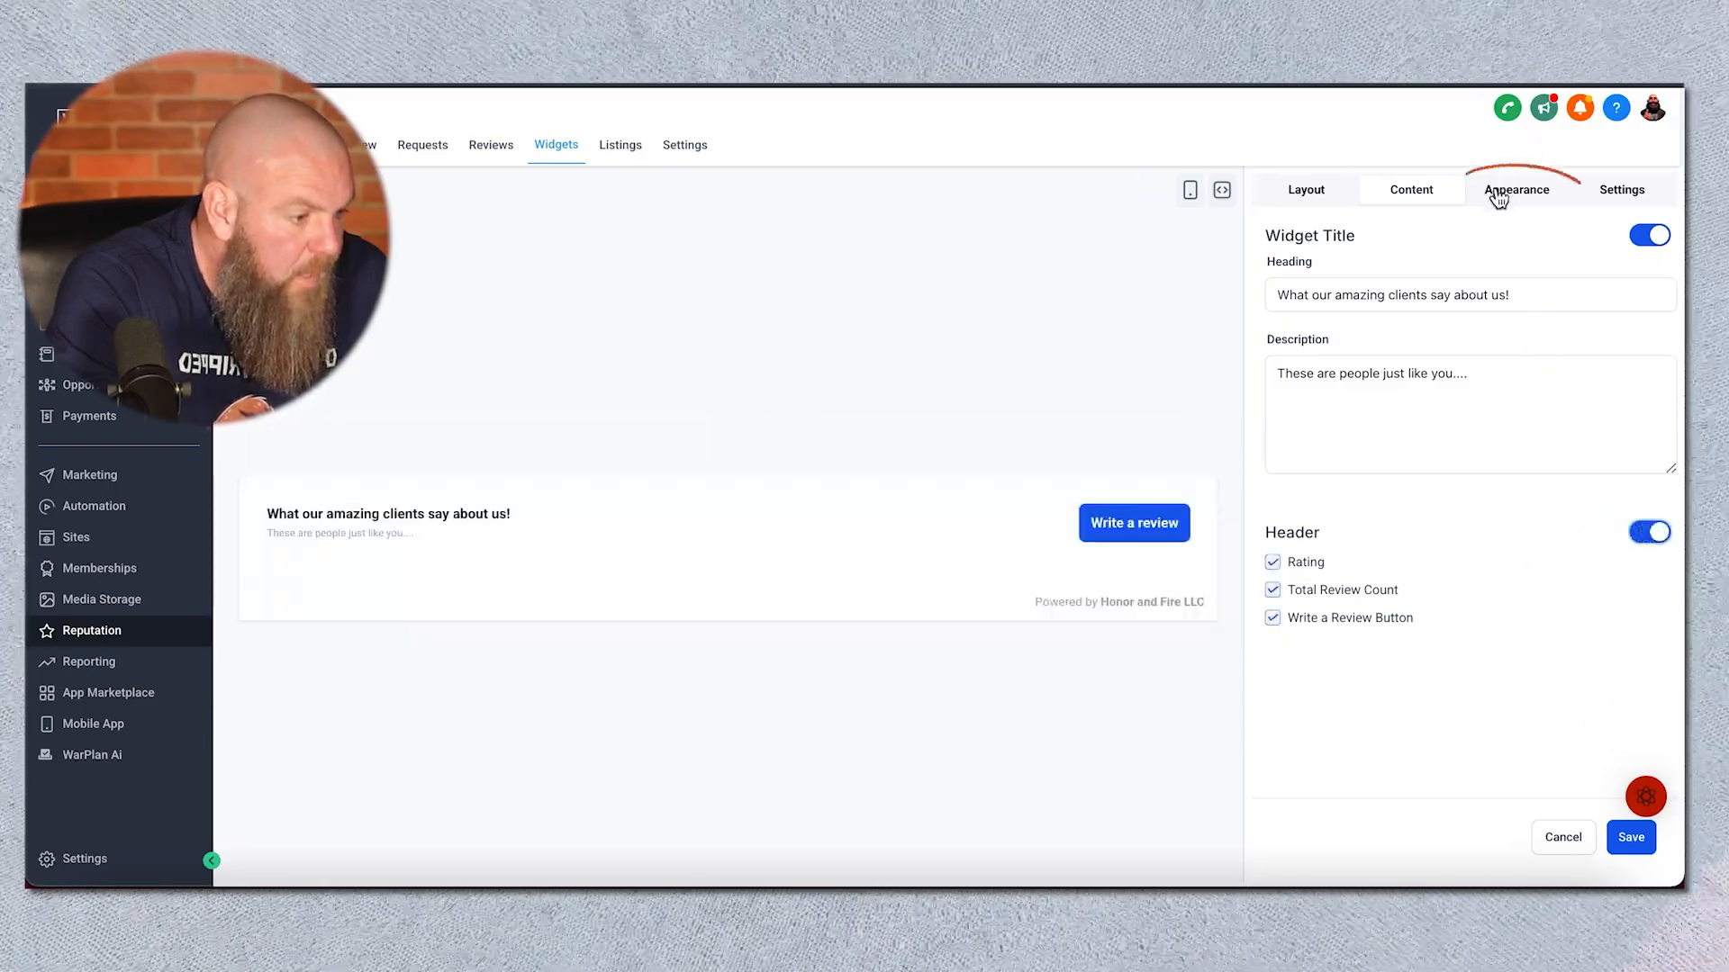
Step: Examine the widget's theme, font and color options, as well as its AI summary, review element and embed code settings
{"action": "left_click", "coordinate": [1497, 194]}
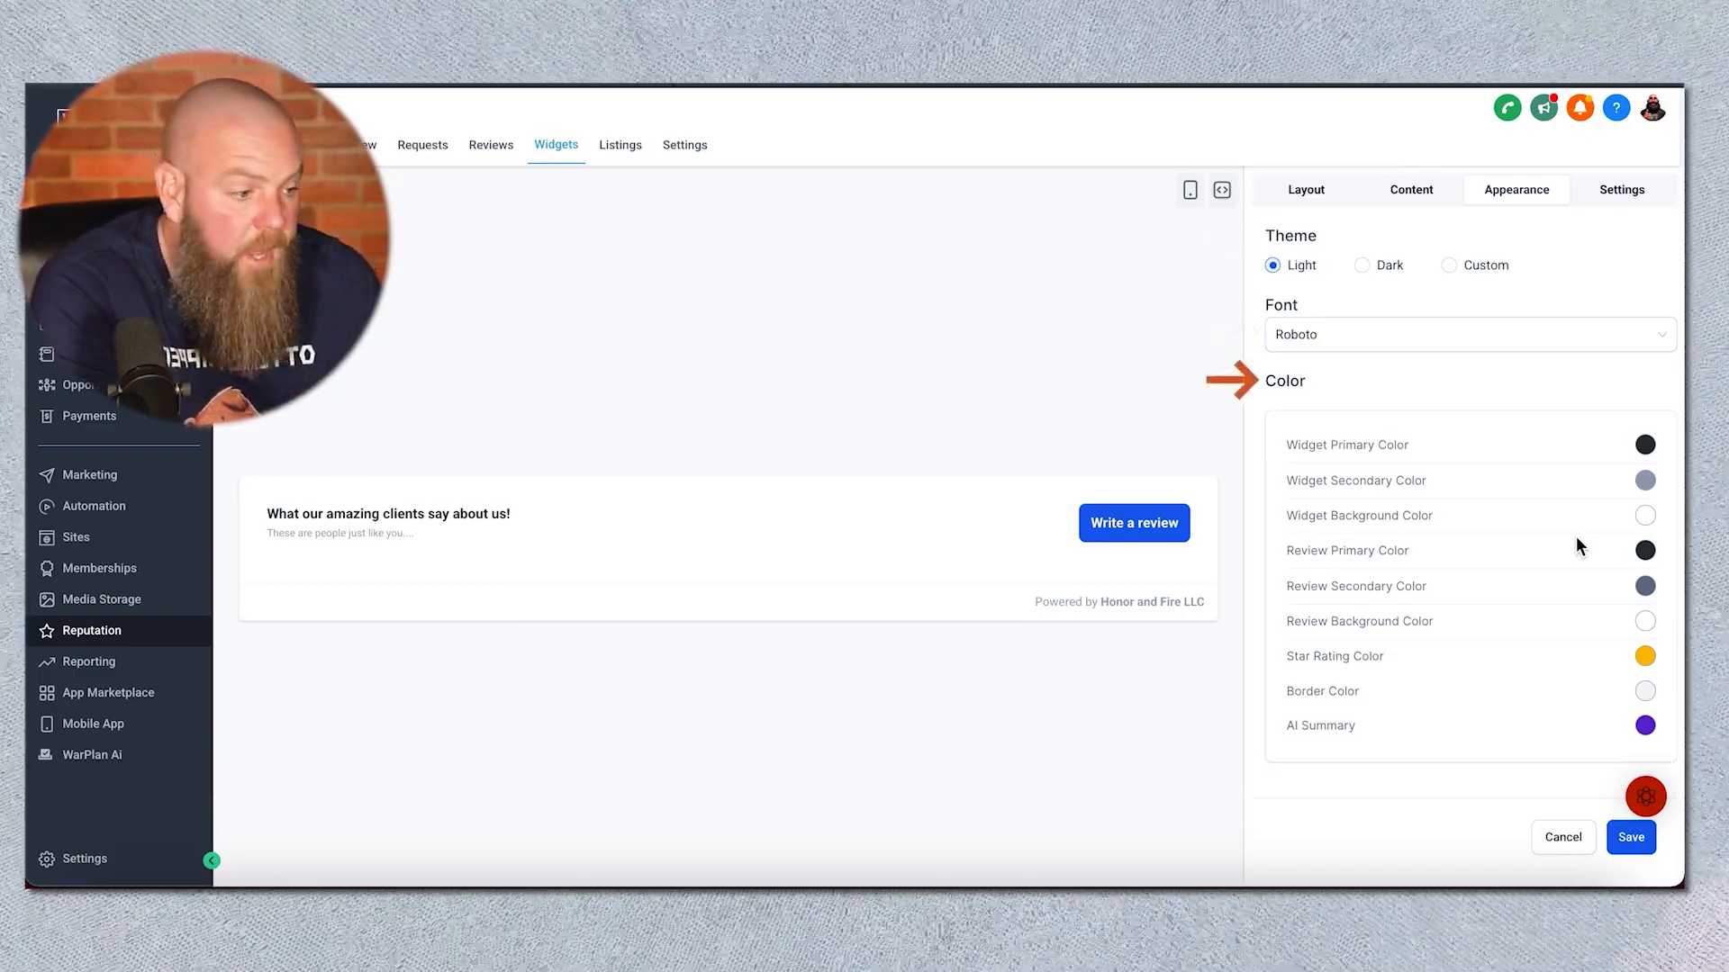
{"action": "left_click", "coordinate": [1604, 200]}
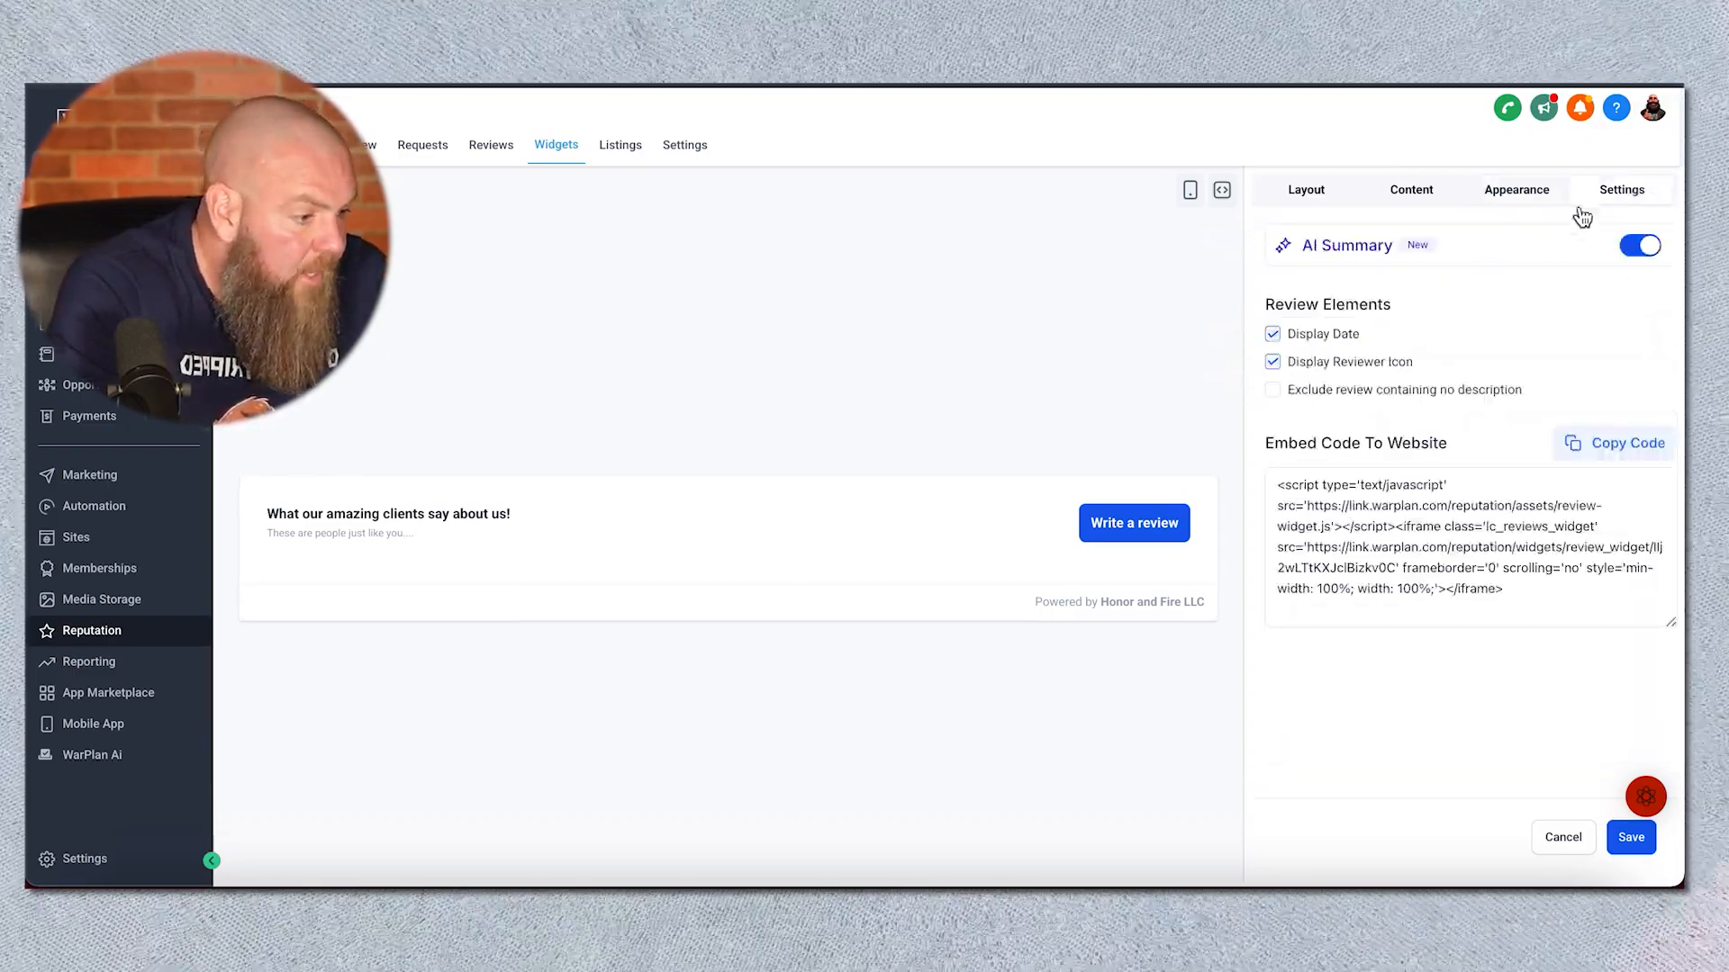